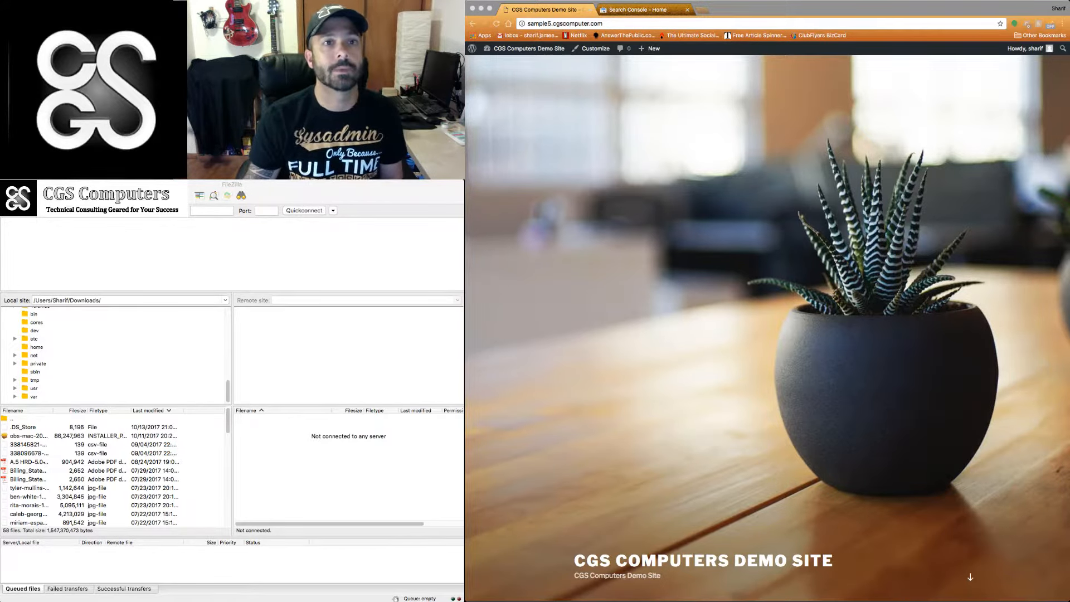
# Look over the demo site's front page from the header image down to the footer
pyautogui.press('super+Tab')
pyautogui.scroll(-5, 768, 374)
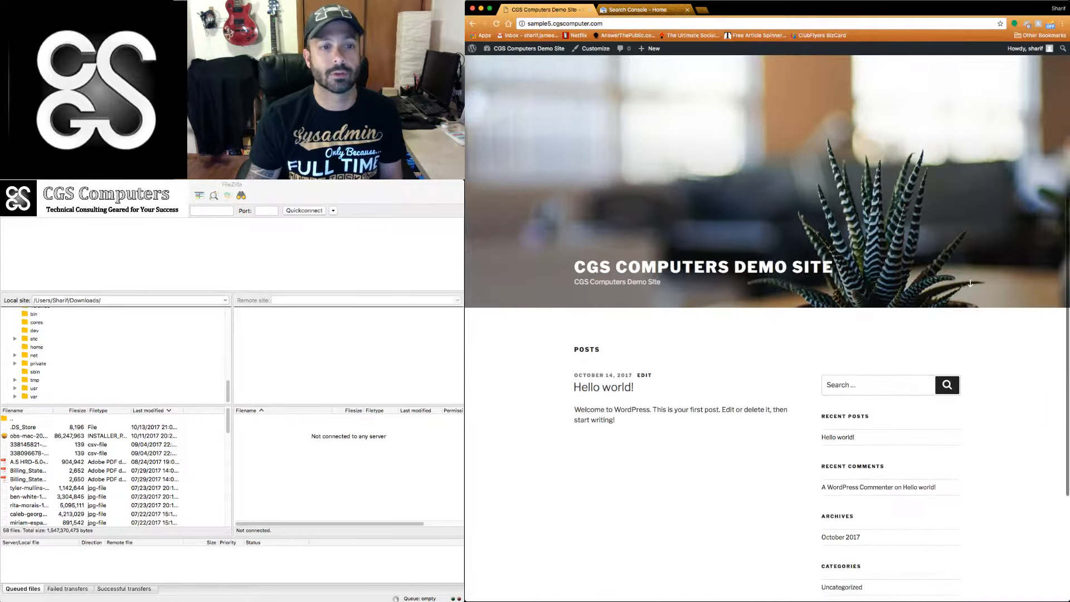
pyautogui.scroll(5, 767, 374)
pyautogui.scroll(-8, 767, 374)
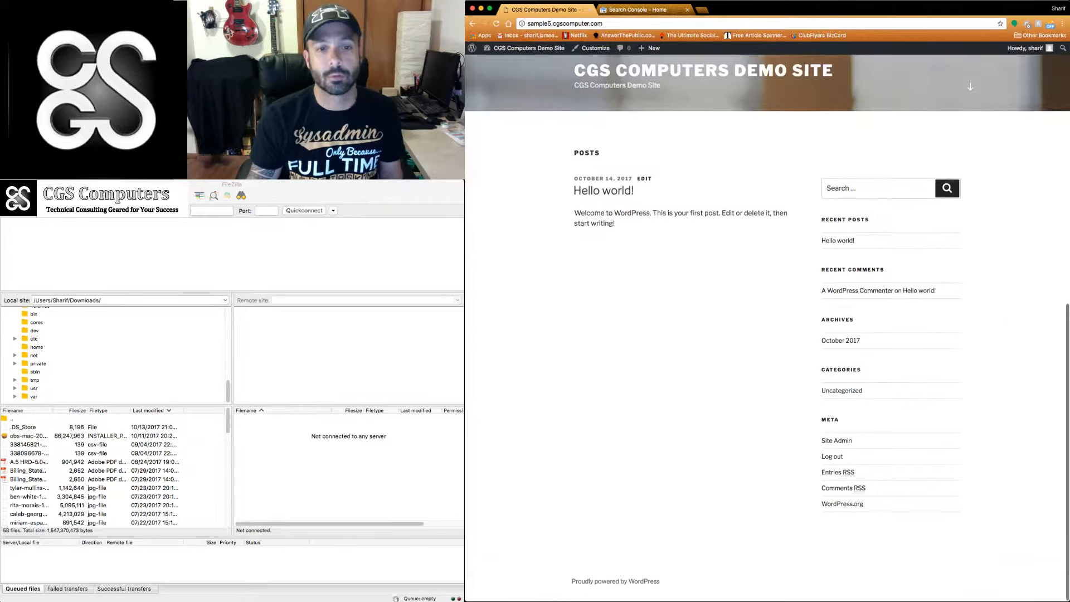
pyautogui.scroll(8, 767, 374)
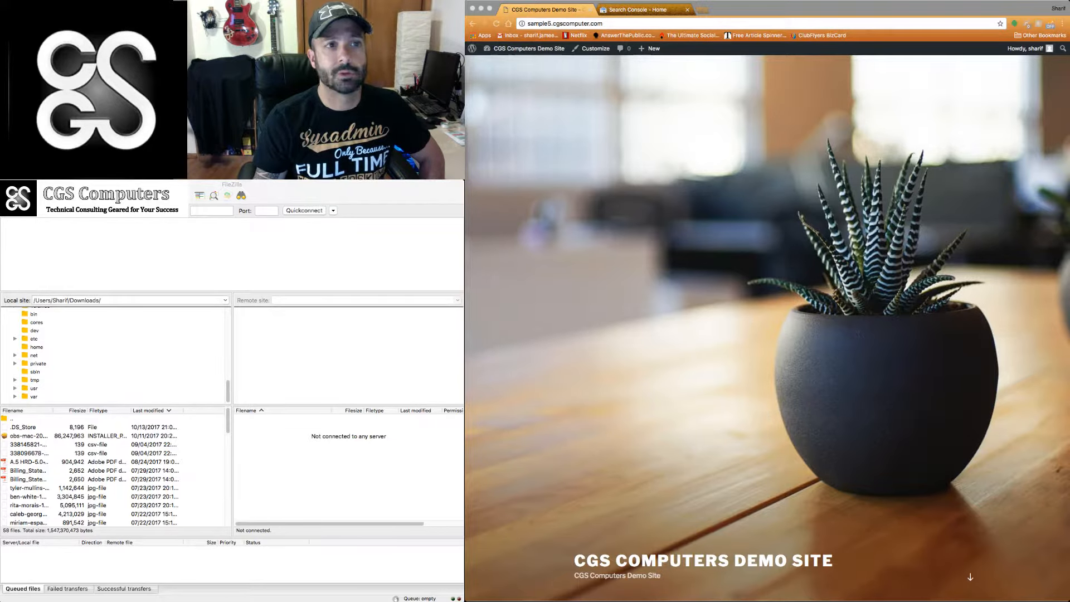
# Open the demo site's admin dashboard and locate the Google XML Sitemaps entry among the installed plugins
pyautogui.click(524, 48)
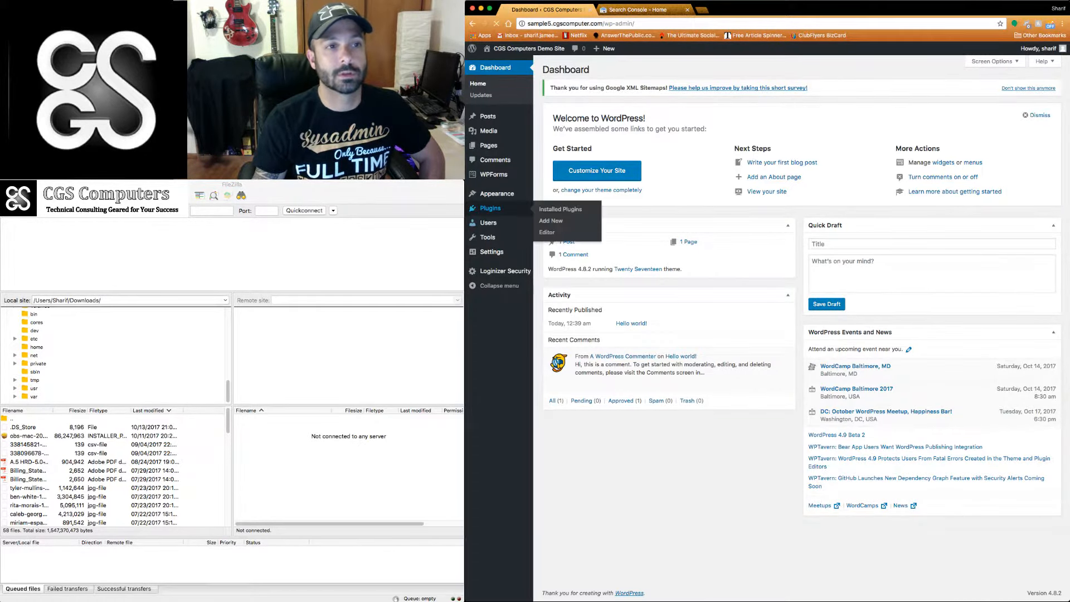
pyautogui.click(490, 208)
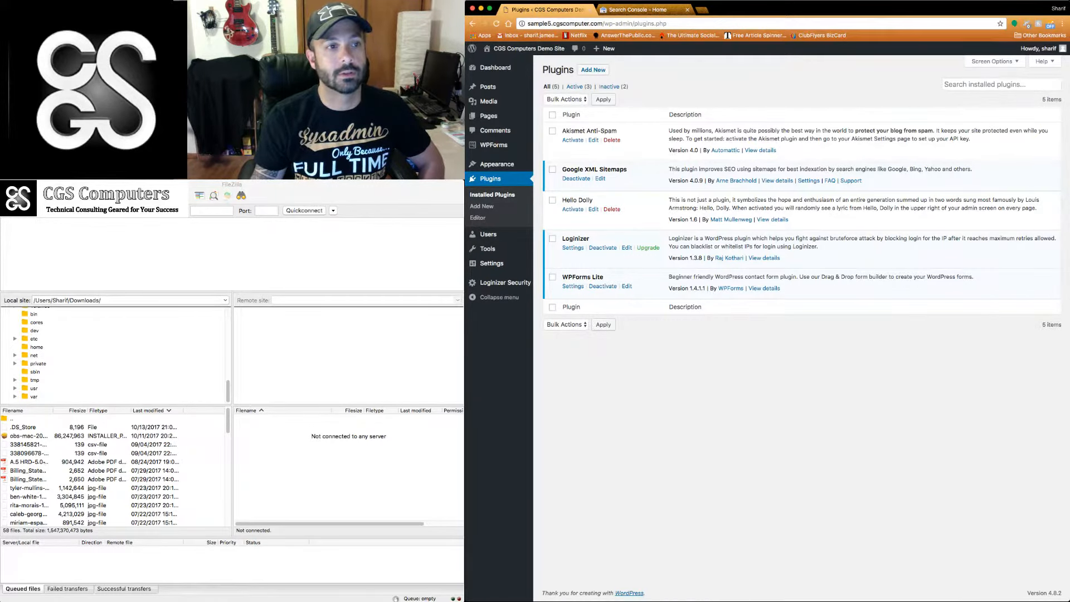
pyautogui.moveTo(562, 169); pyautogui.dragTo(862, 181)
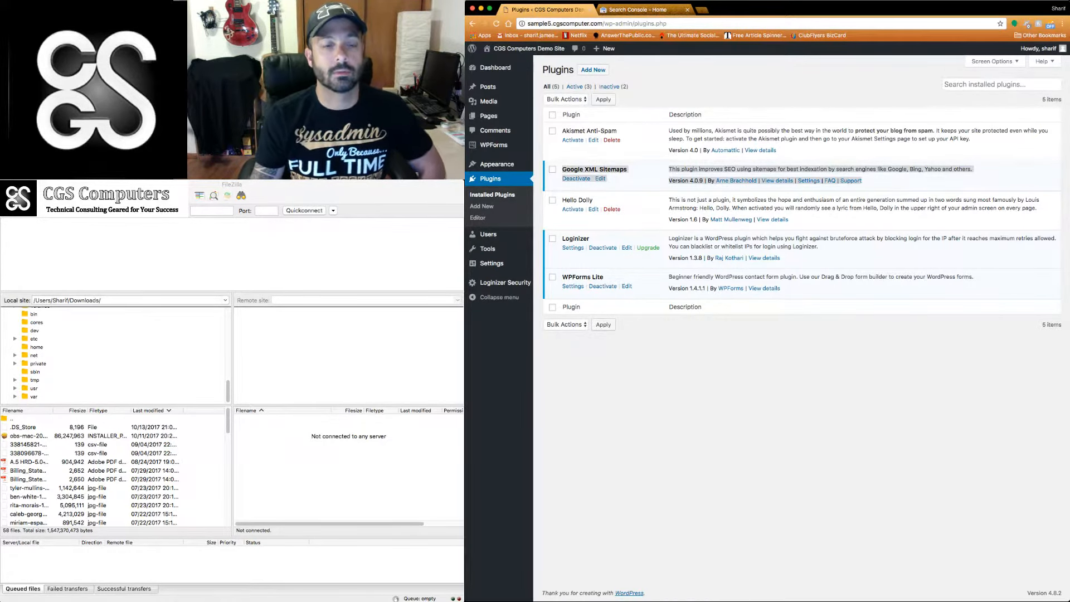
pyautogui.click(887, 182)
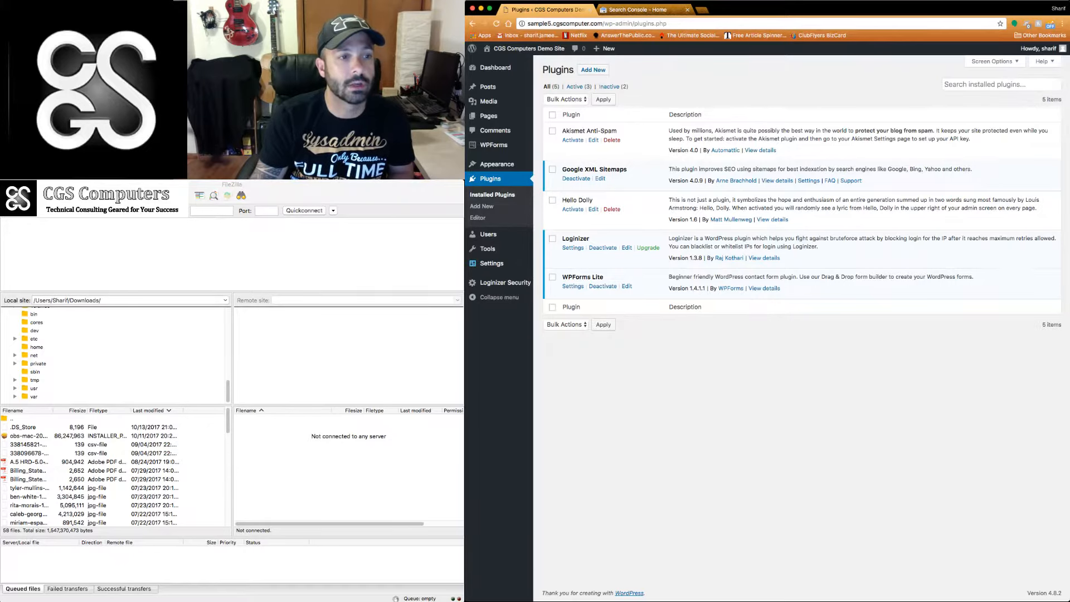
# Open the XML-Sitemap settings and highlight the line giving the sitemap index file's URL
pyautogui.moveTo(492, 263)
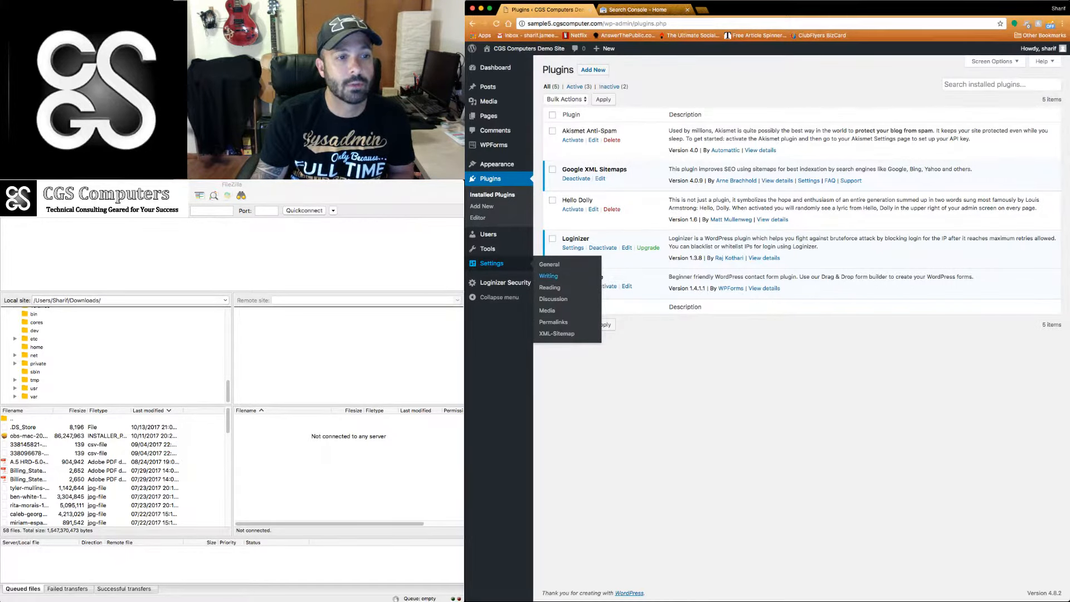
pyautogui.click(557, 334)
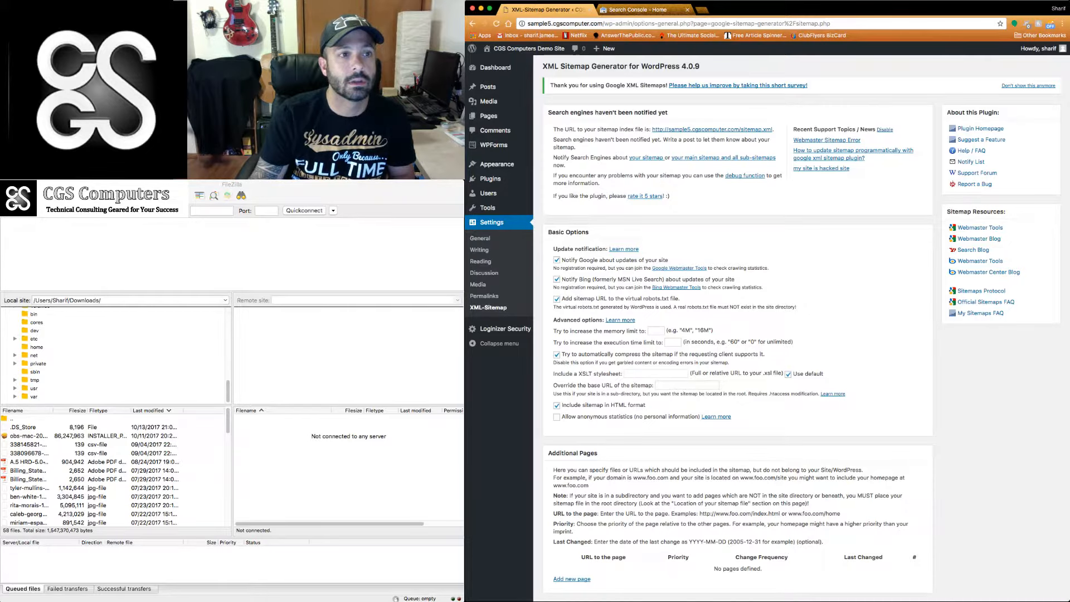
pyautogui.moveTo(554, 129); pyautogui.dragTo(772, 129)
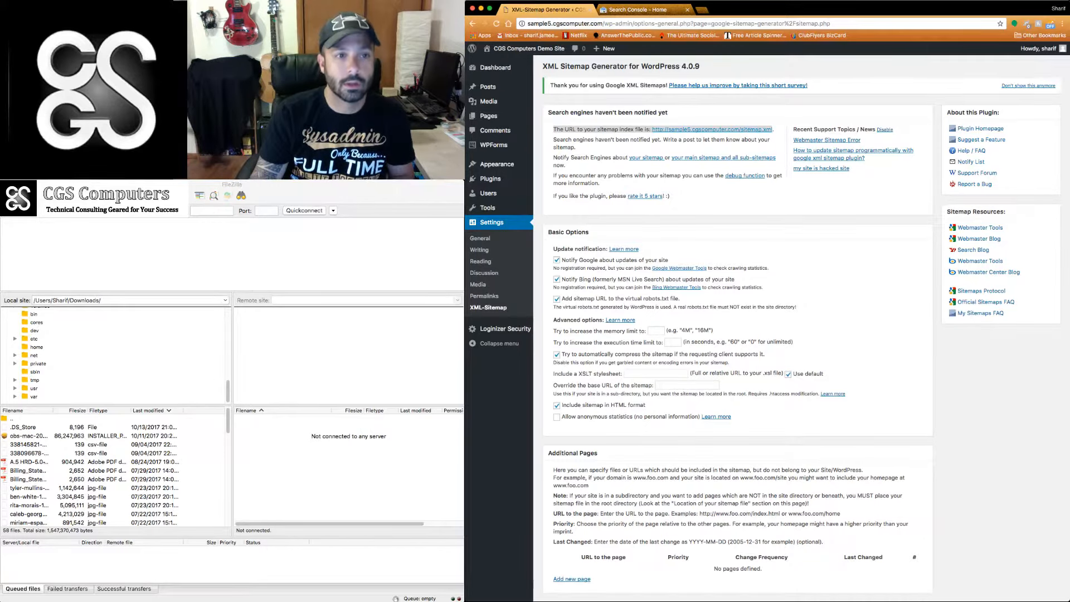
# Open the sitemap index in a separate page, inspect its 2017-10 post sub-sitemap, and close that page
pyautogui.click(712, 130)
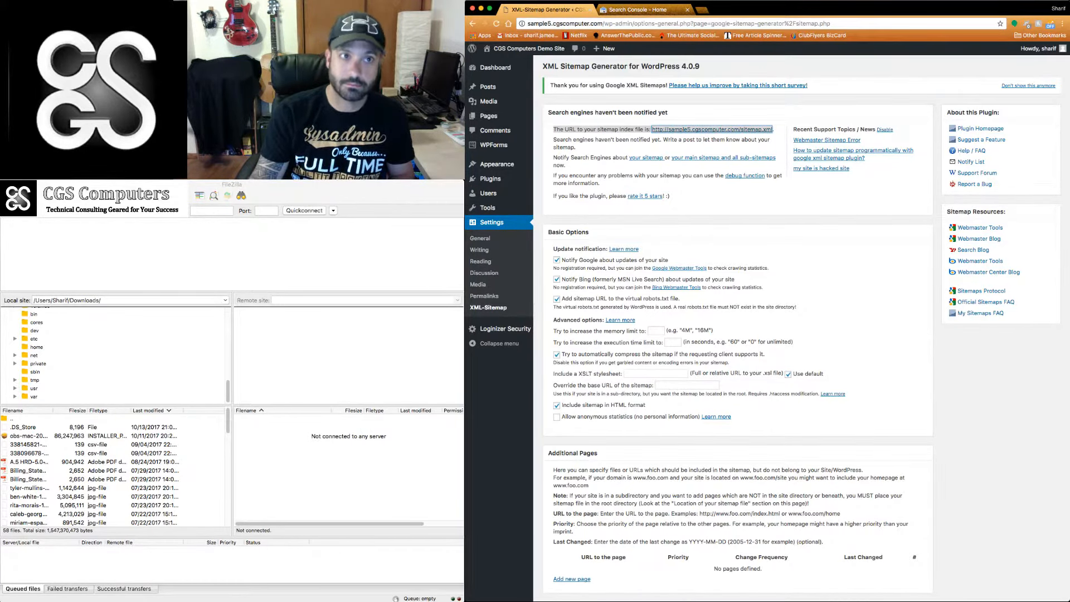
pyautogui.click(730, 135)
pyautogui.click(645, 10)
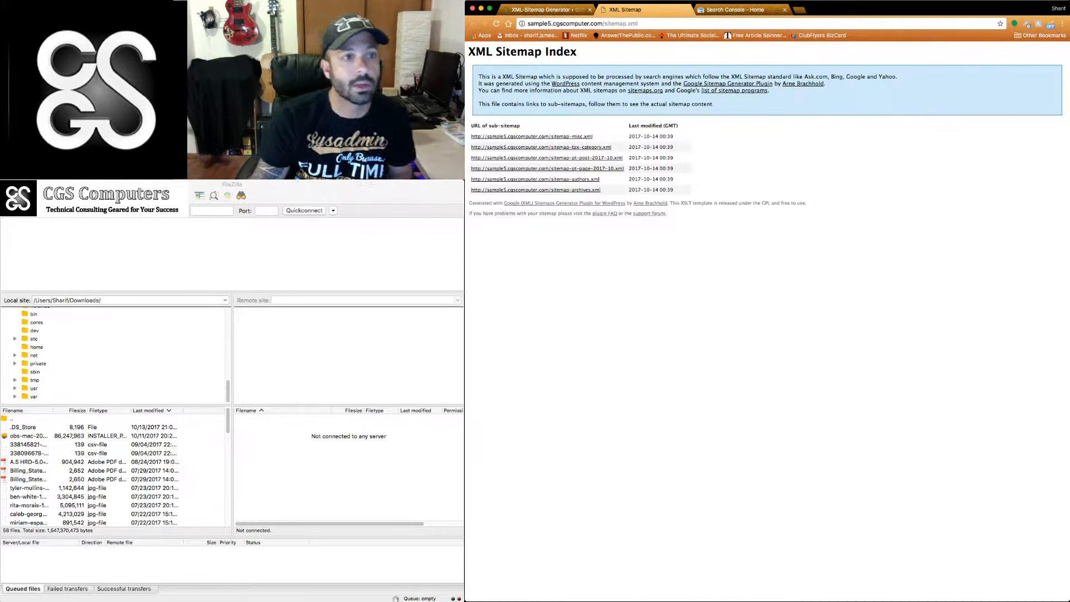
pyautogui.click(547, 157)
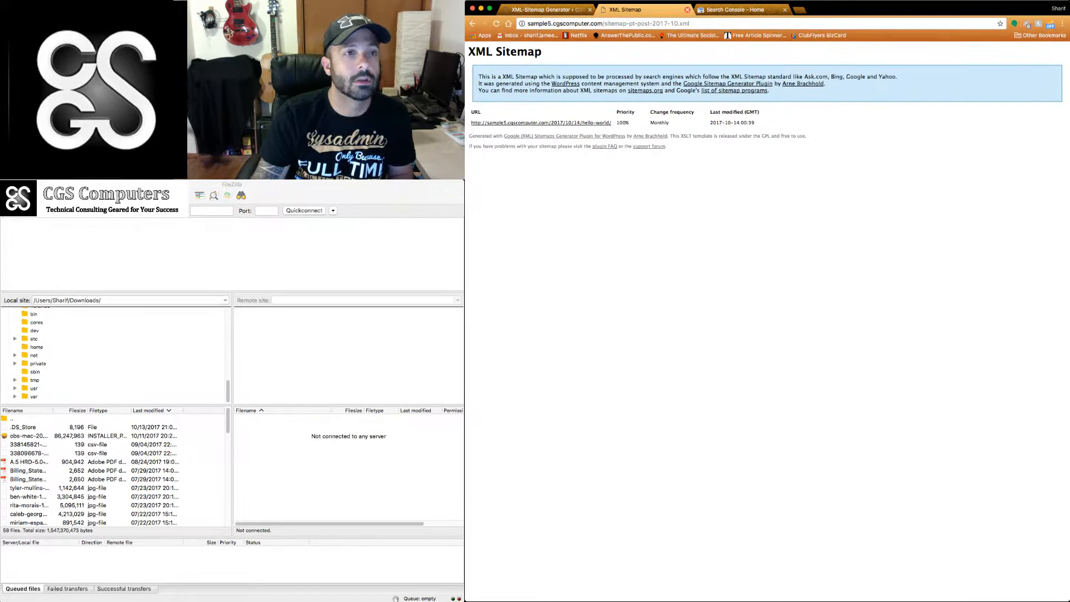
pyautogui.click(688, 10)
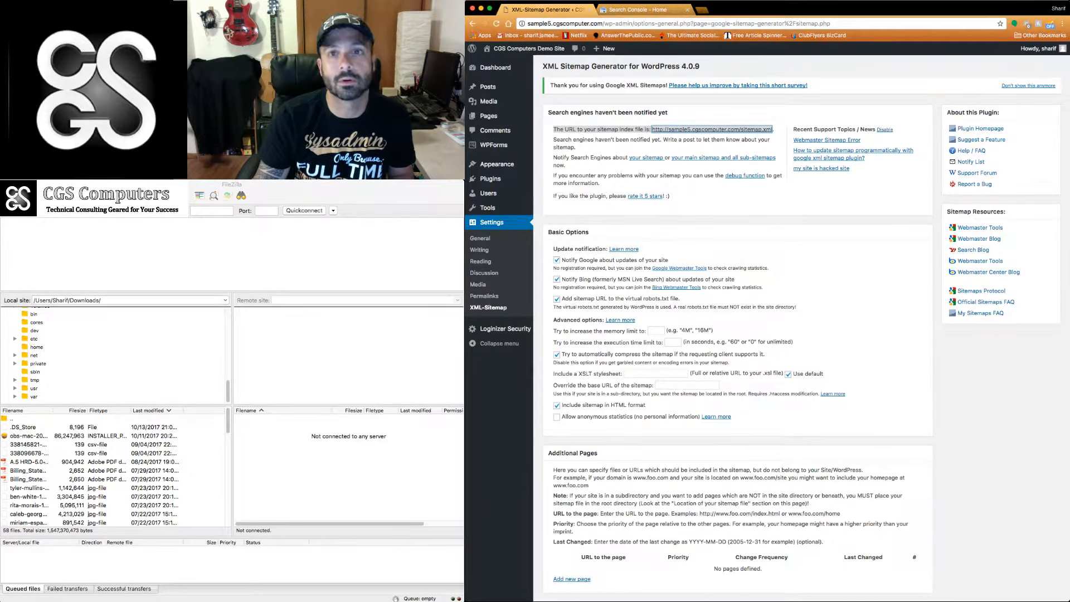
# Highlight only the sitemap.xml part of the sitemap index URL
pyautogui.press('super+Tab')
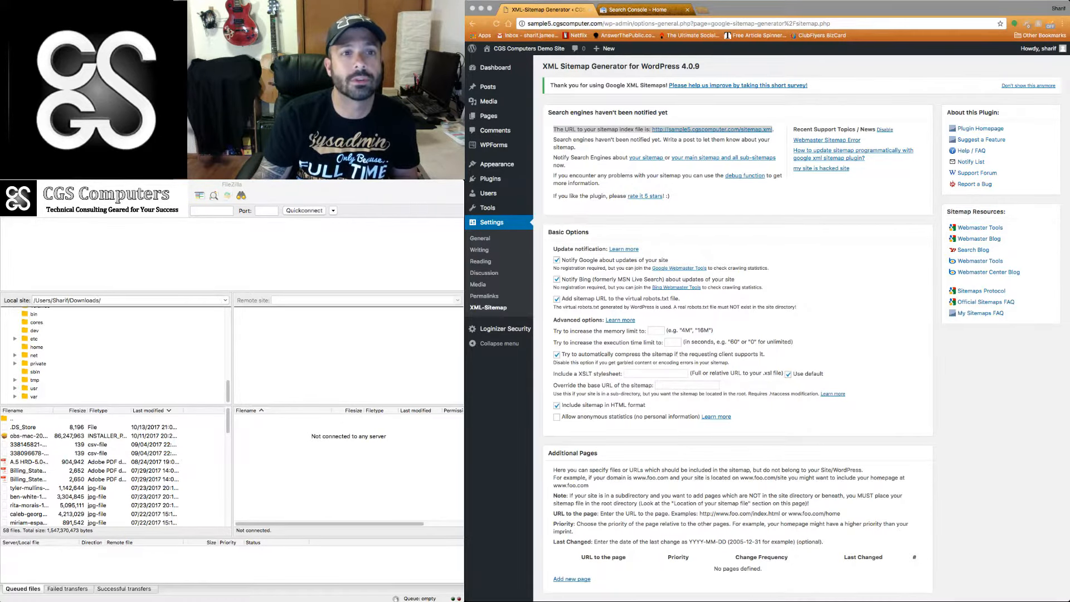
pyautogui.click(713, 129)
pyautogui.click(719, 143)
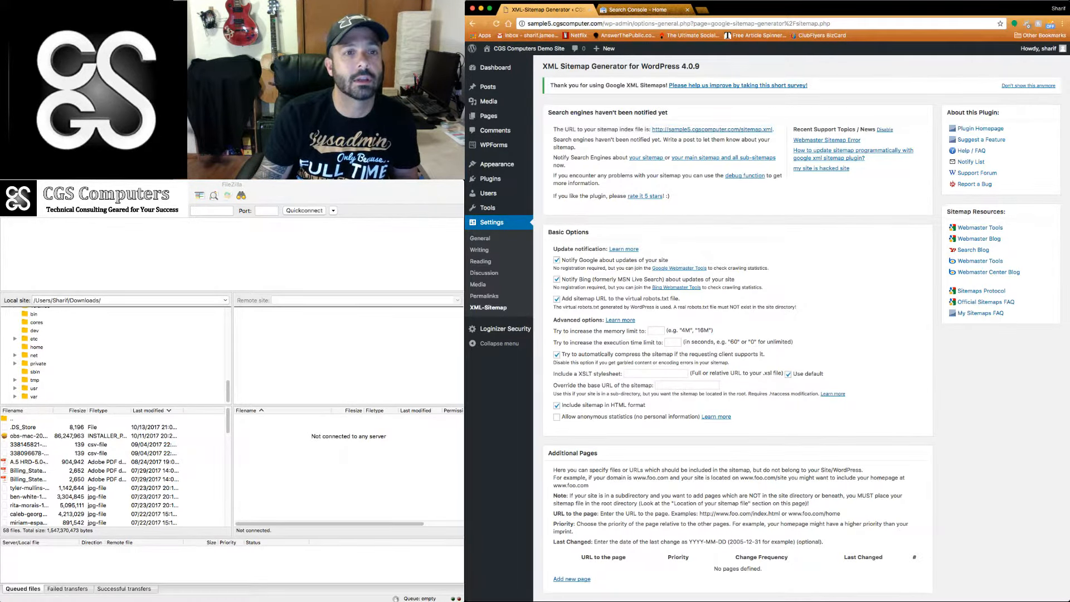
pyautogui.moveTo(775, 129); pyautogui.dragTo(739, 130)
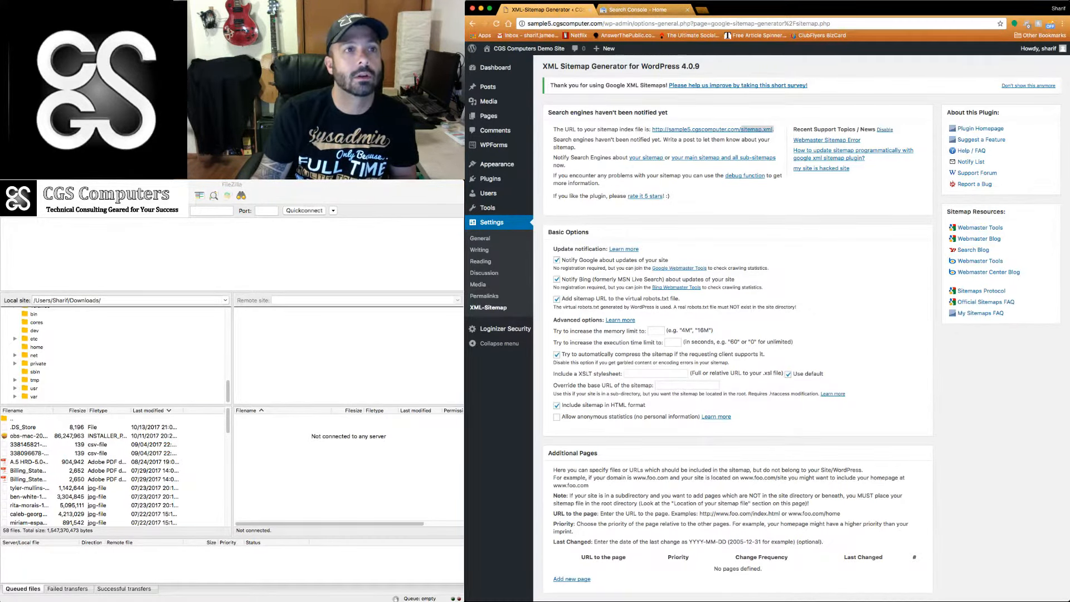
# Switch to Google Search Console and look over the list of existing website properties
pyautogui.hotkey('ctrl', 'Tab')
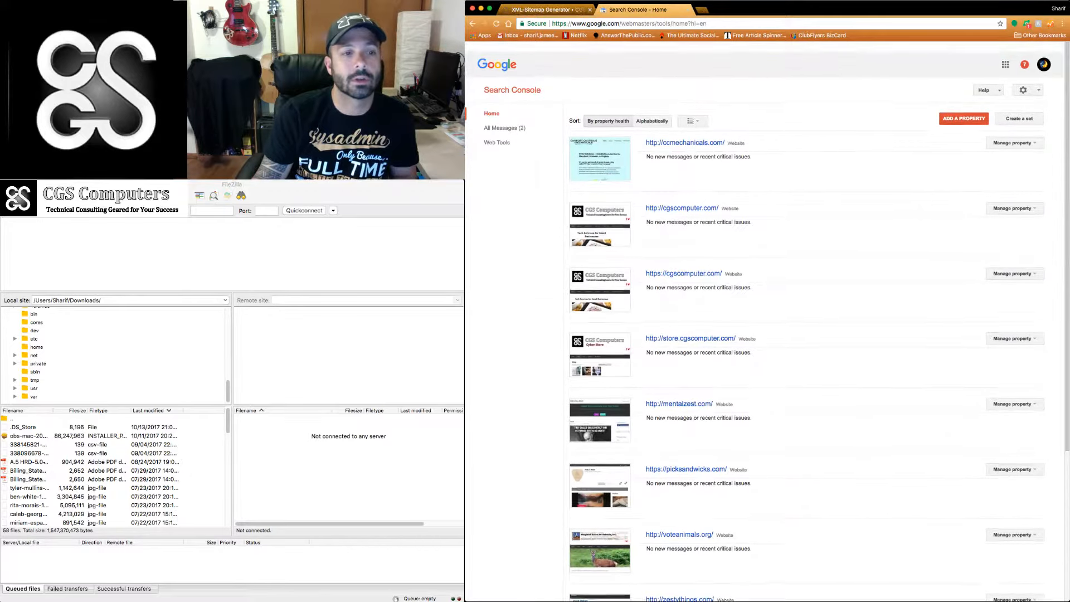
pyautogui.scroll(-10, 767, 335)
pyautogui.scroll(10, 766, 334)
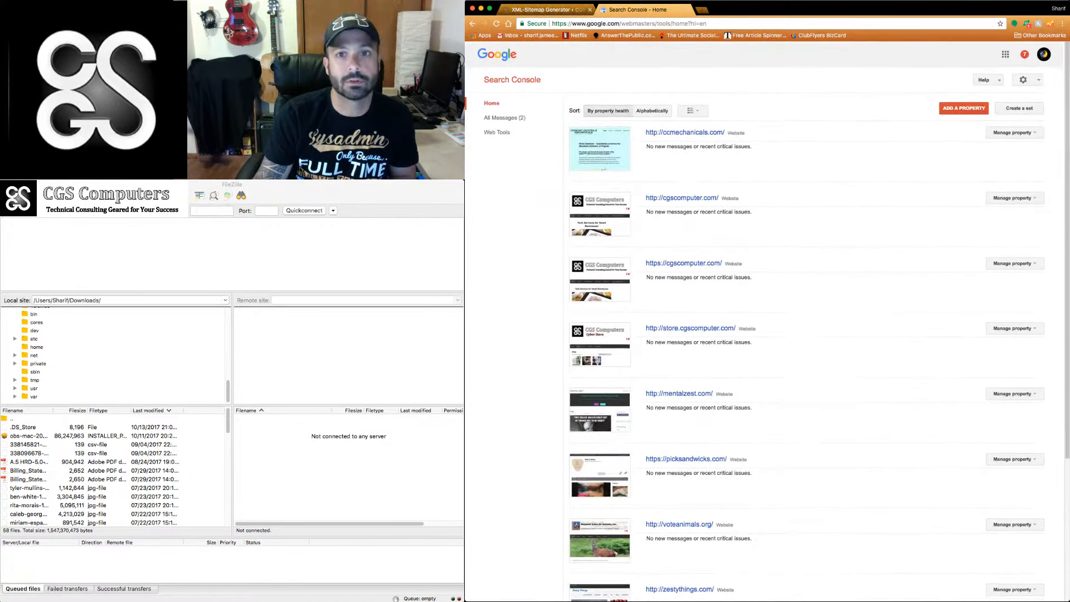
pyautogui.scroll(-10, 766, 335)
pyautogui.scroll(10, 767, 334)
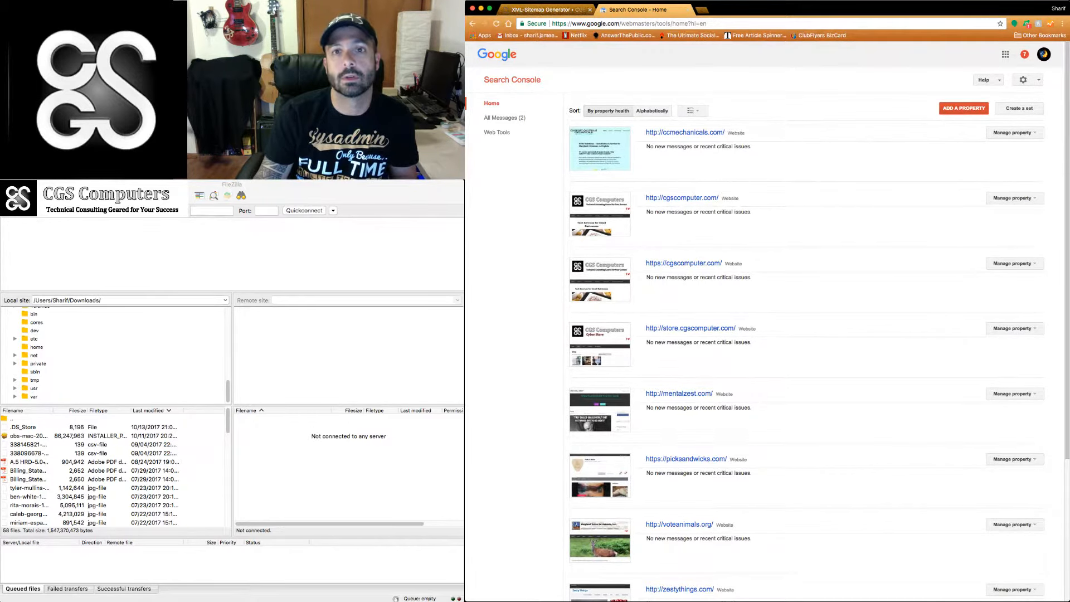
pyautogui.press('super+Tab')
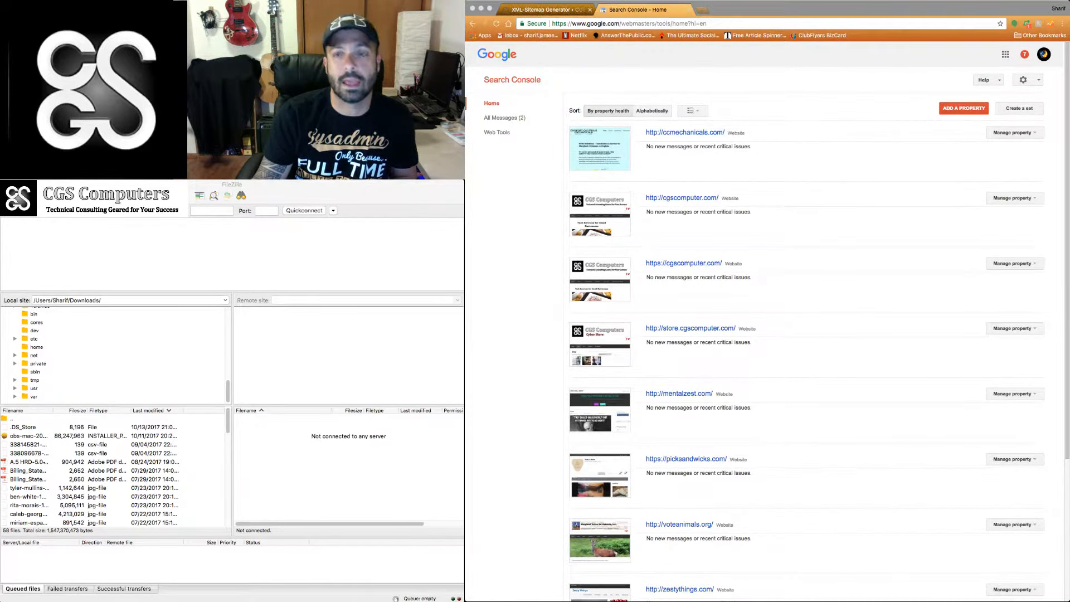
pyautogui.press('super+Tab')
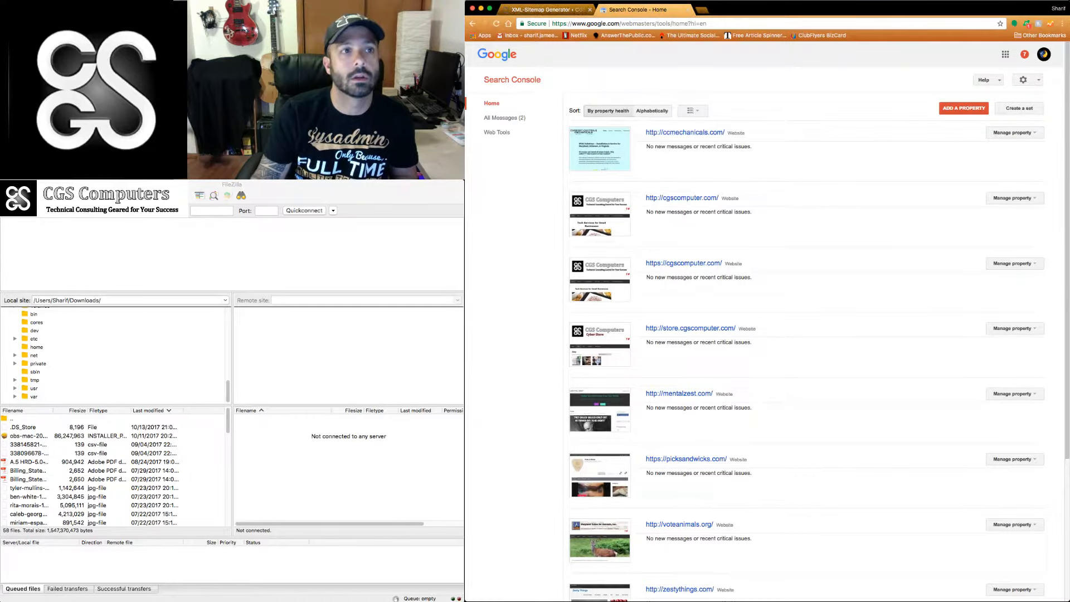
pyautogui.click(547, 10)
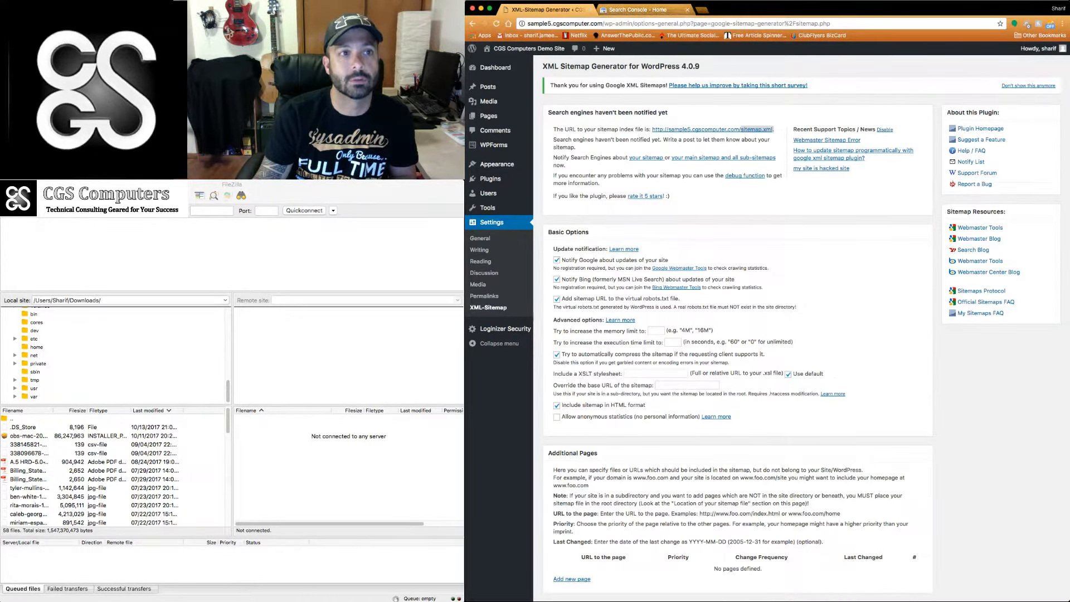
pyautogui.click(644, 9)
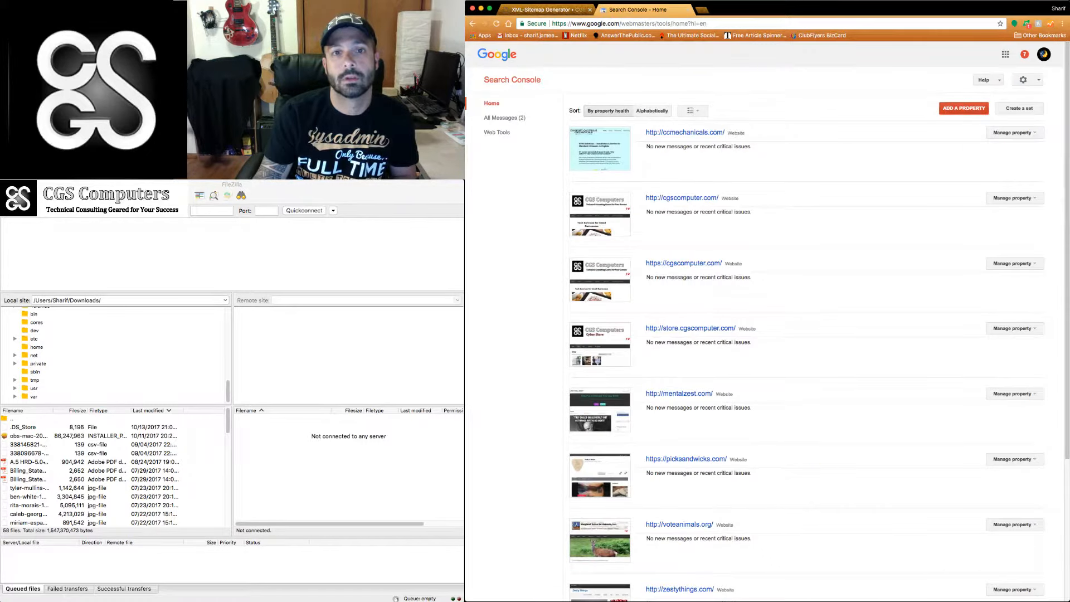
pyautogui.click(964, 108)
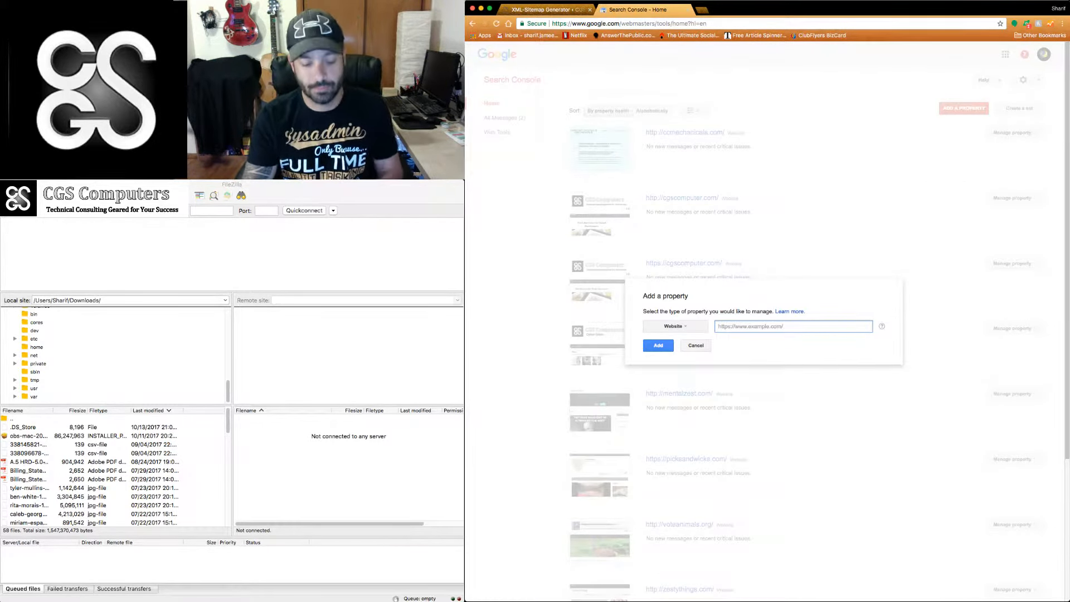
pyautogui.write('http')
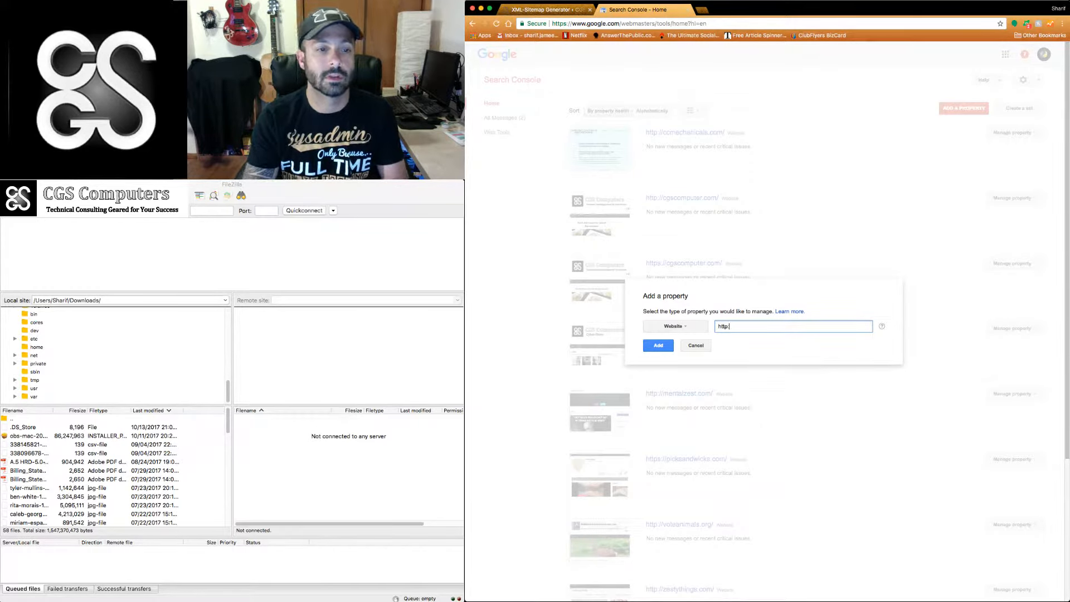
pyautogui.write('://cam')
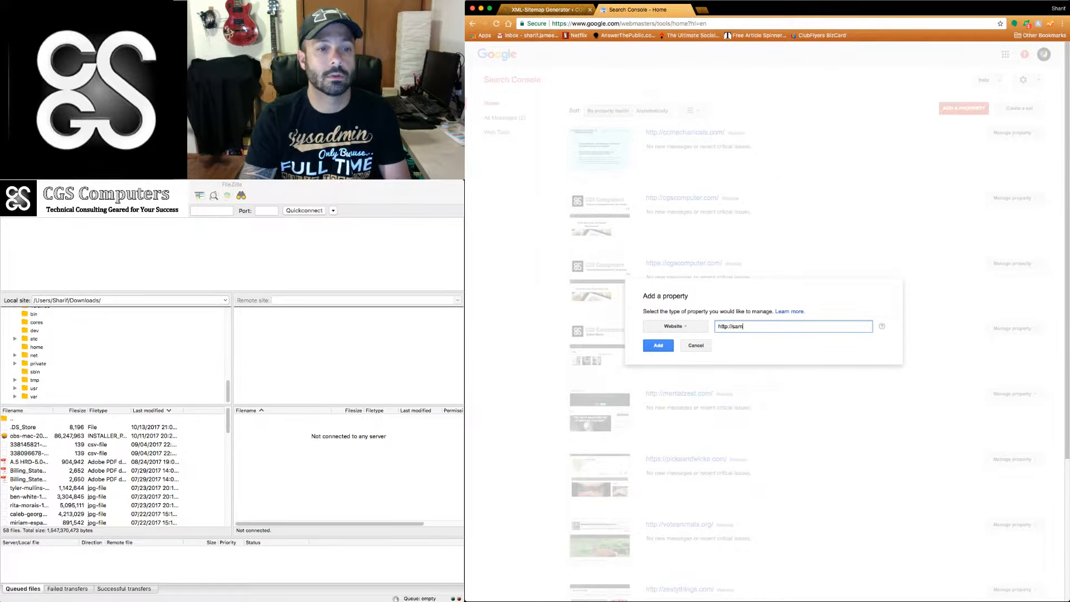
pyautogui.write('ple')
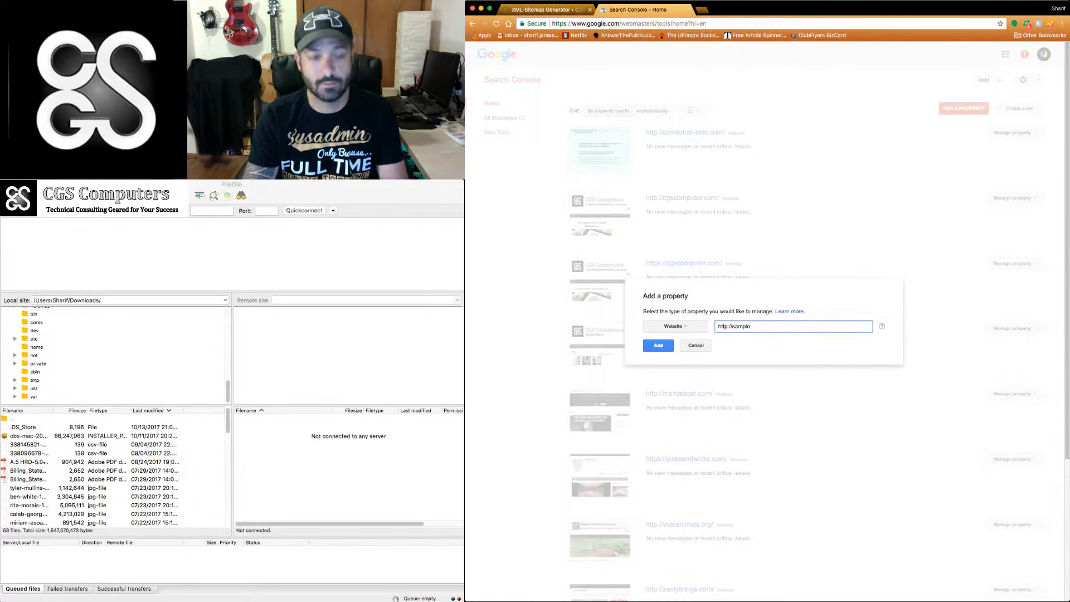
pyautogui.write('4.cgscomputer.com')
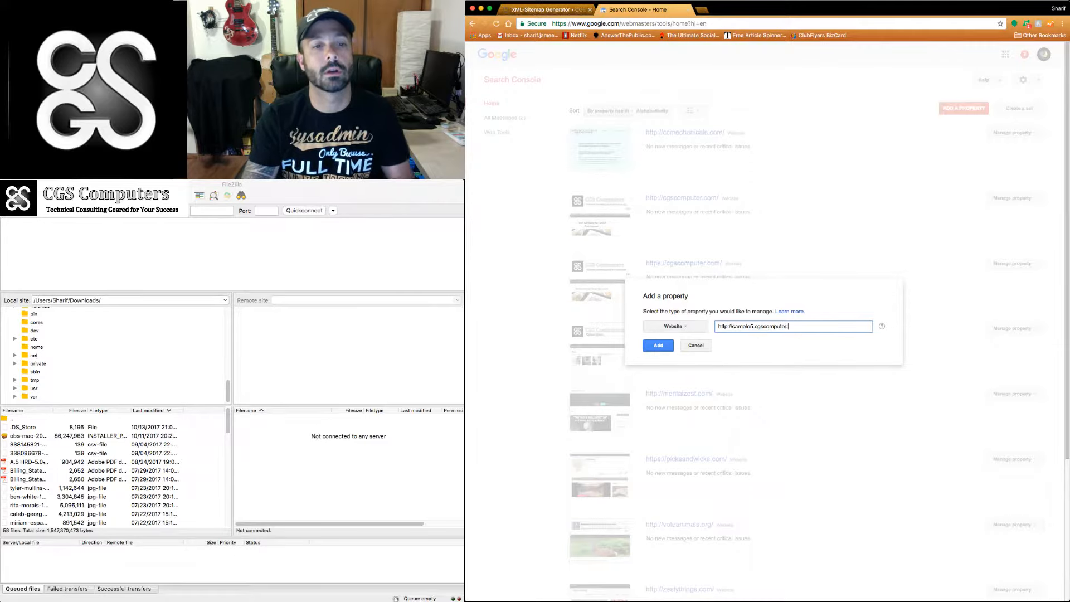
pyautogui.press('Return')
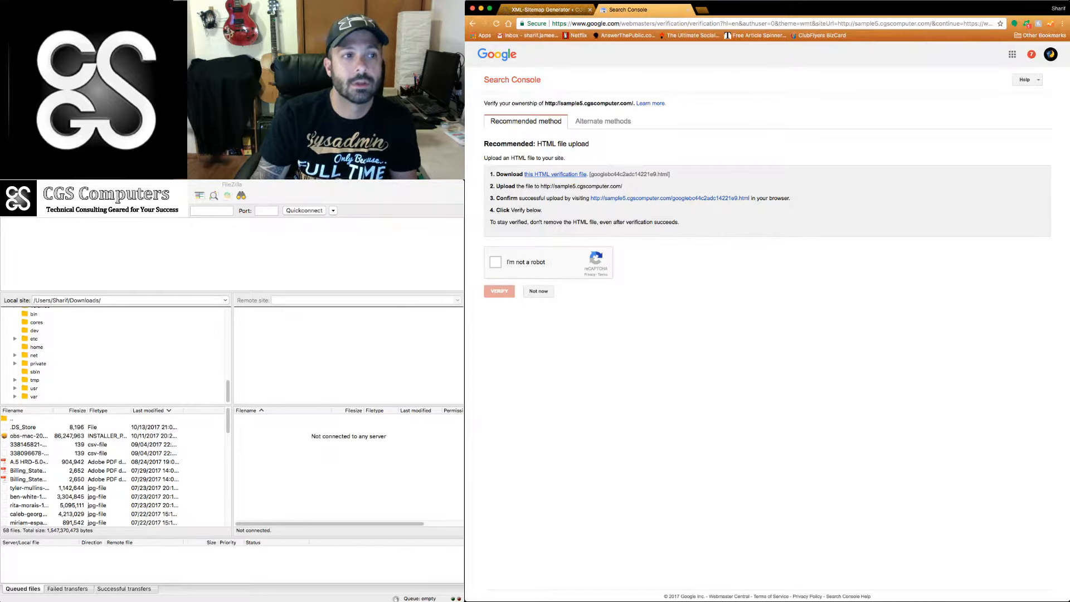
pyautogui.click(555, 174)
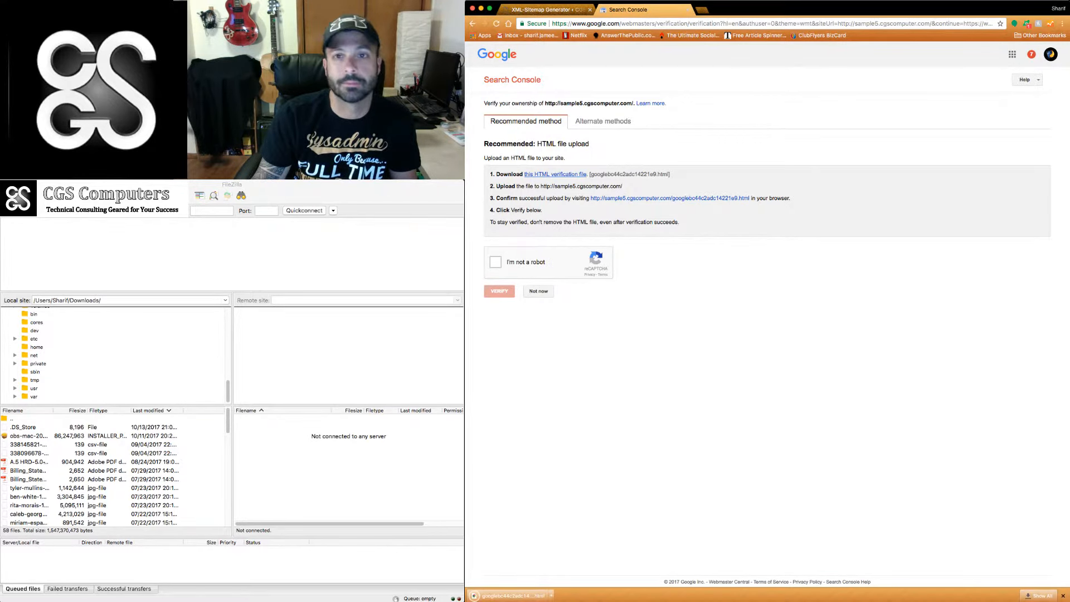
# Switch to FileZilla, enter the FTP account password and port 21, and connect to the server
pyautogui.press('super+Tab')
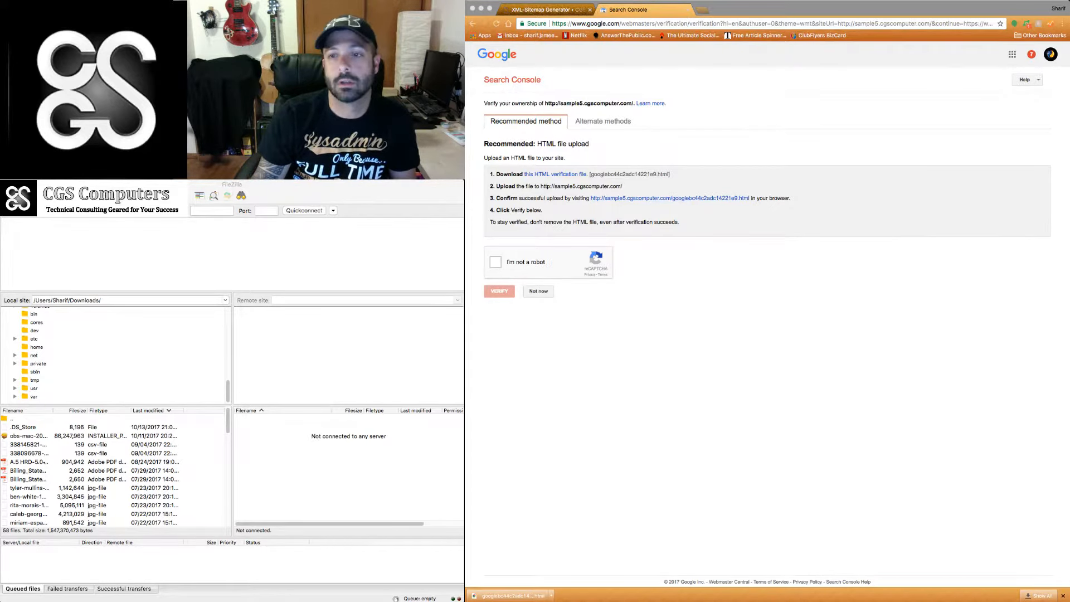
pyautogui.click(212, 211)
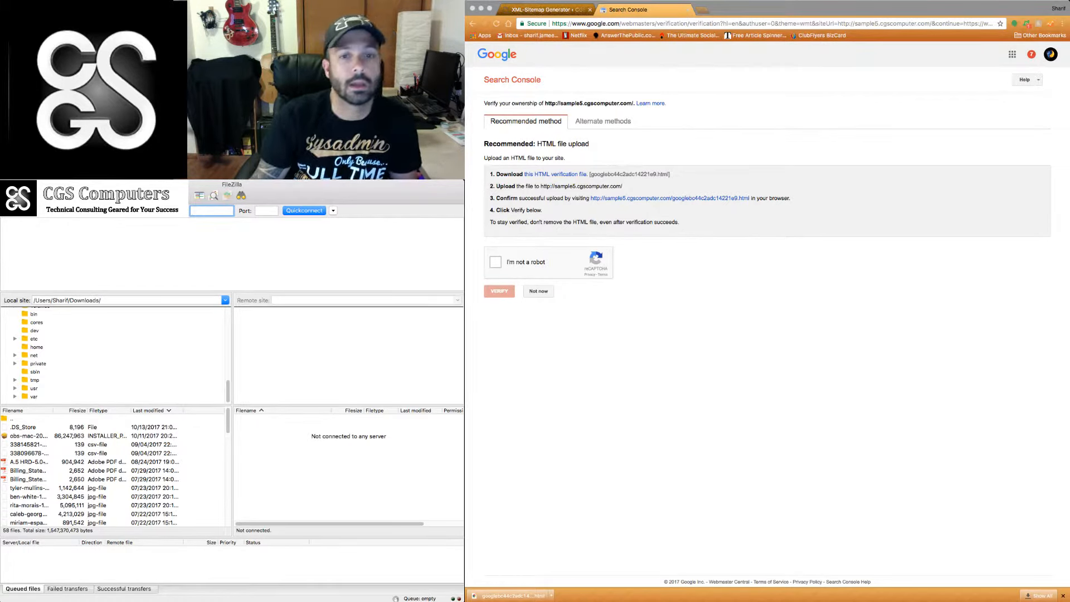
pyautogui.hotkey('shift', 'Tab')
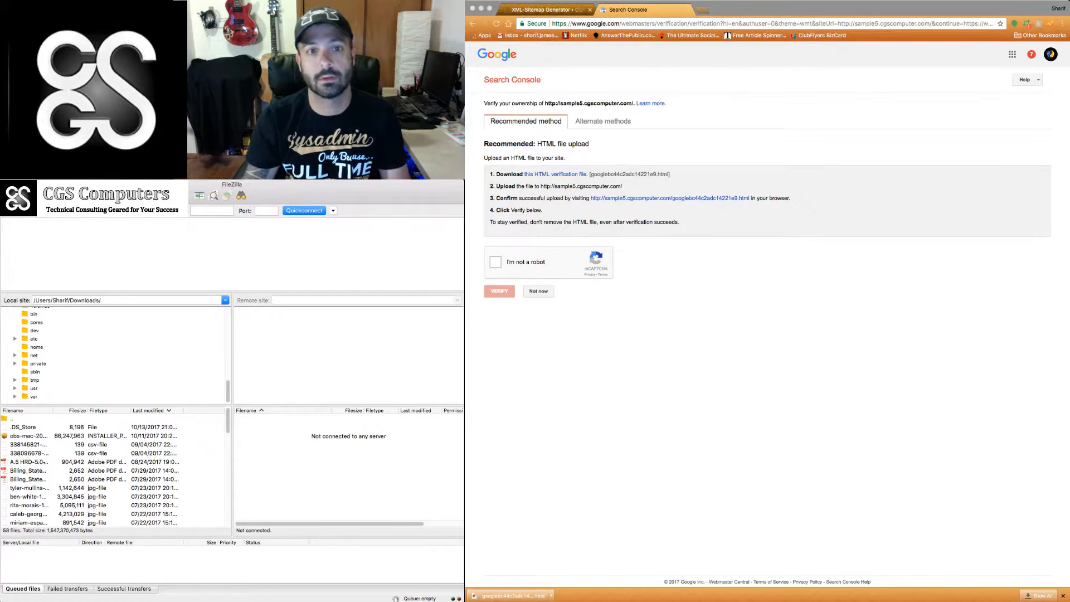
pyautogui.click(212, 211)
pyautogui.write('•••••••••••••••')
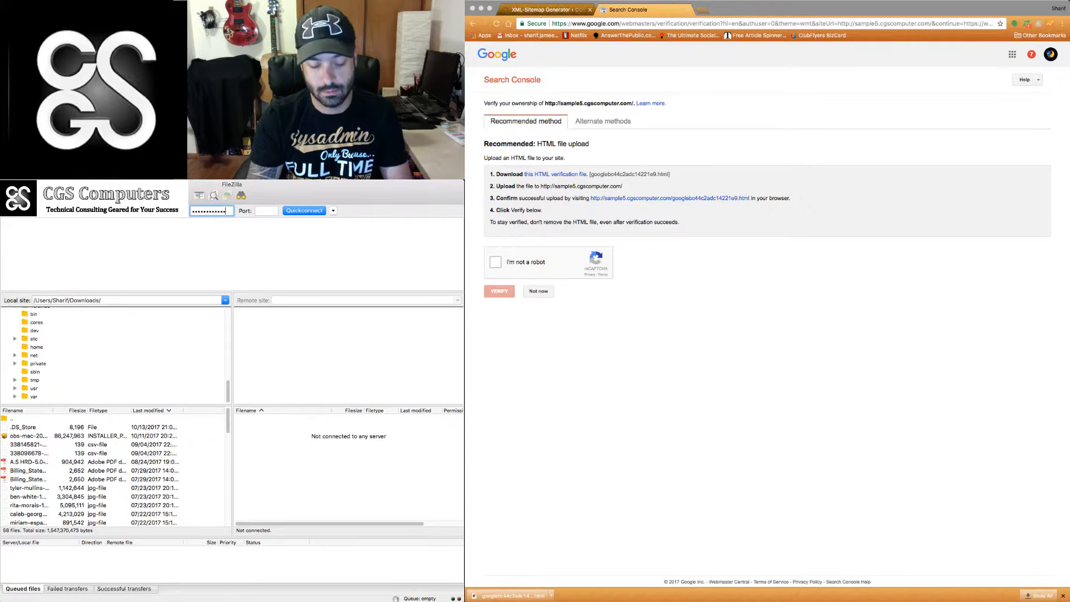
pyautogui.press('Tab')
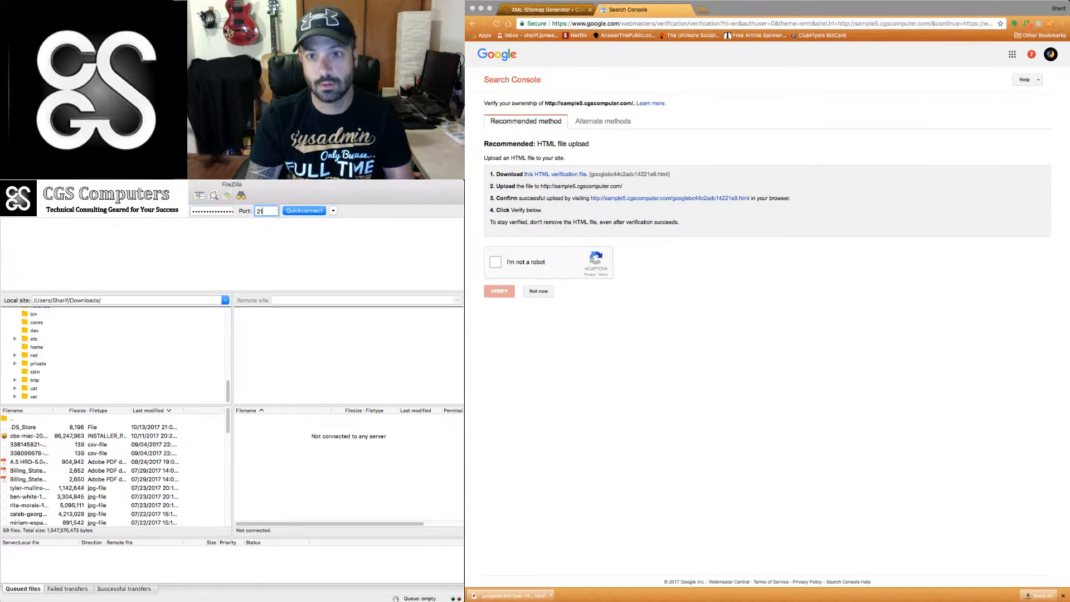
pyautogui.press('Return')
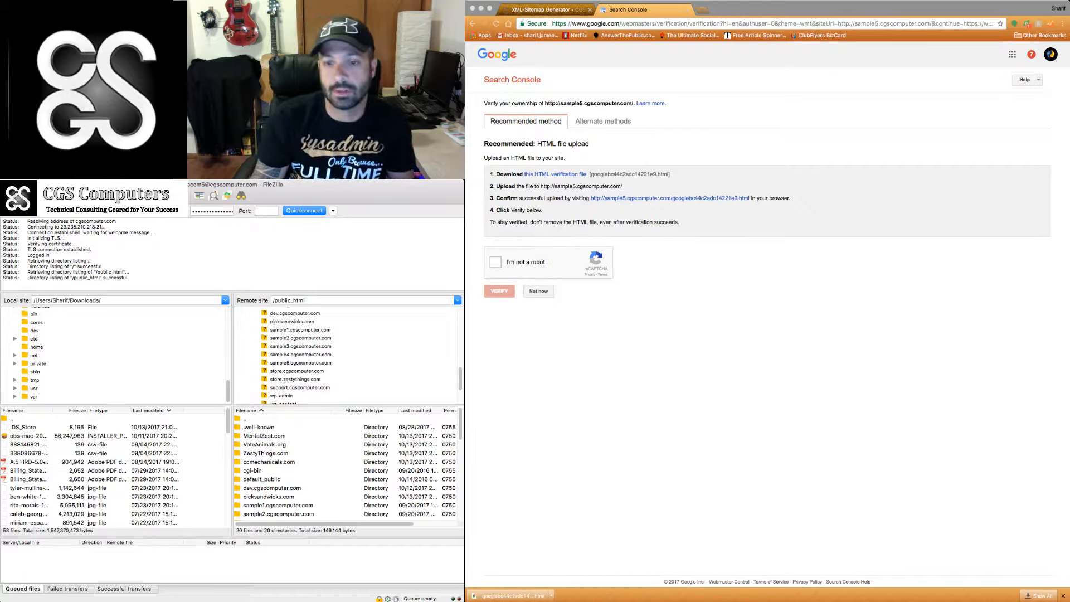
# Open the sample5.cgscomputer.com folder inside public_html on the remote server
pyautogui.scroll(-3, 346, 357)
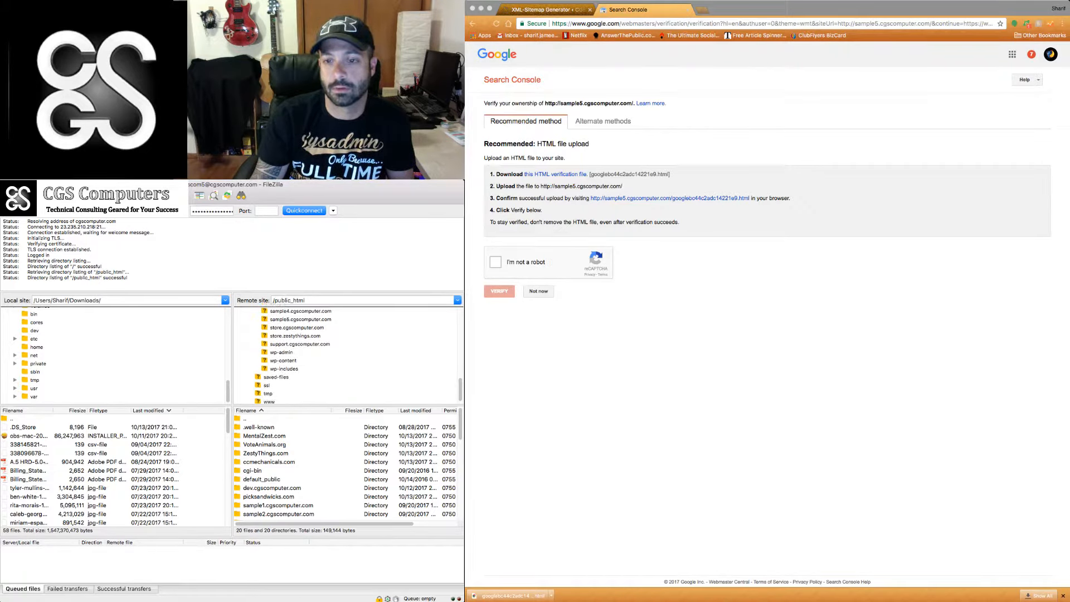
pyautogui.scroll(2, 346, 357)
pyautogui.scroll(2, 346, 356)
pyautogui.click(301, 367)
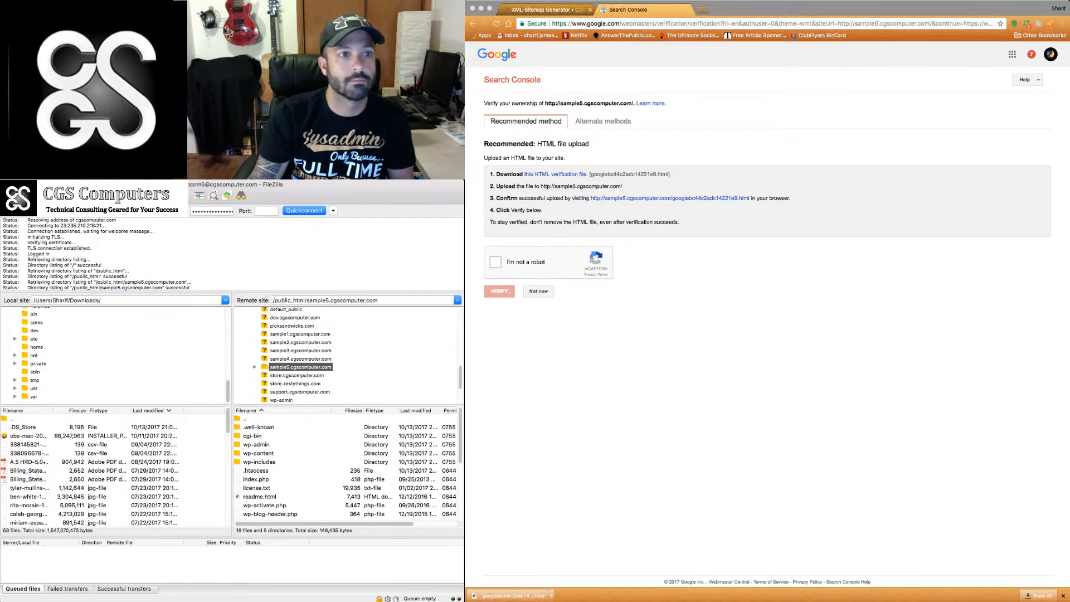
# Load the CGS Computers Demo Site front page from the WordPress admin and return to the Search Console verification page
pyautogui.click(547, 10)
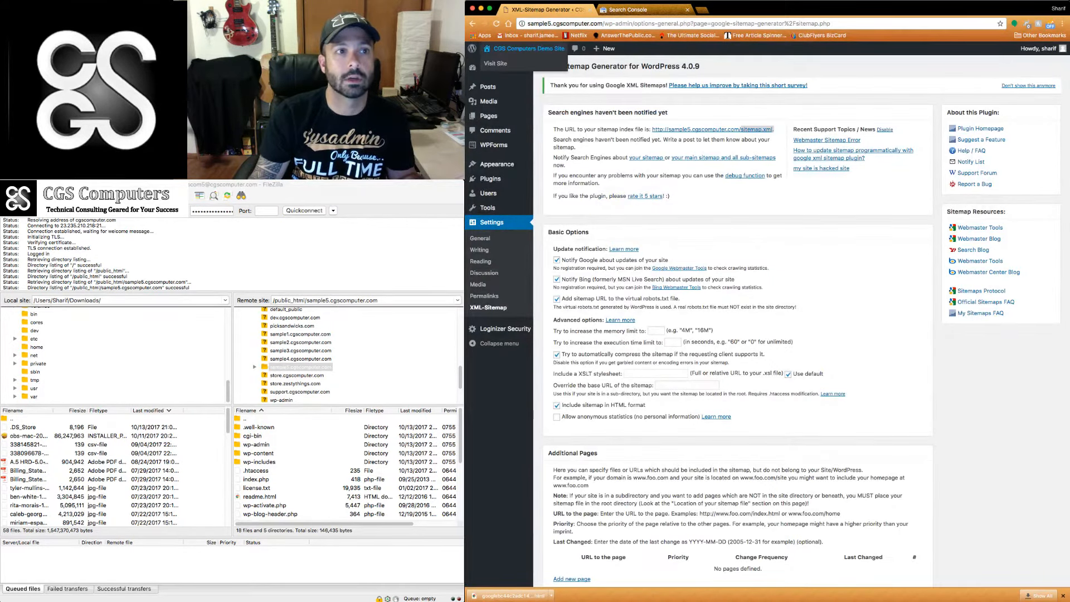
pyautogui.click(524, 48)
pyautogui.click(636, 9)
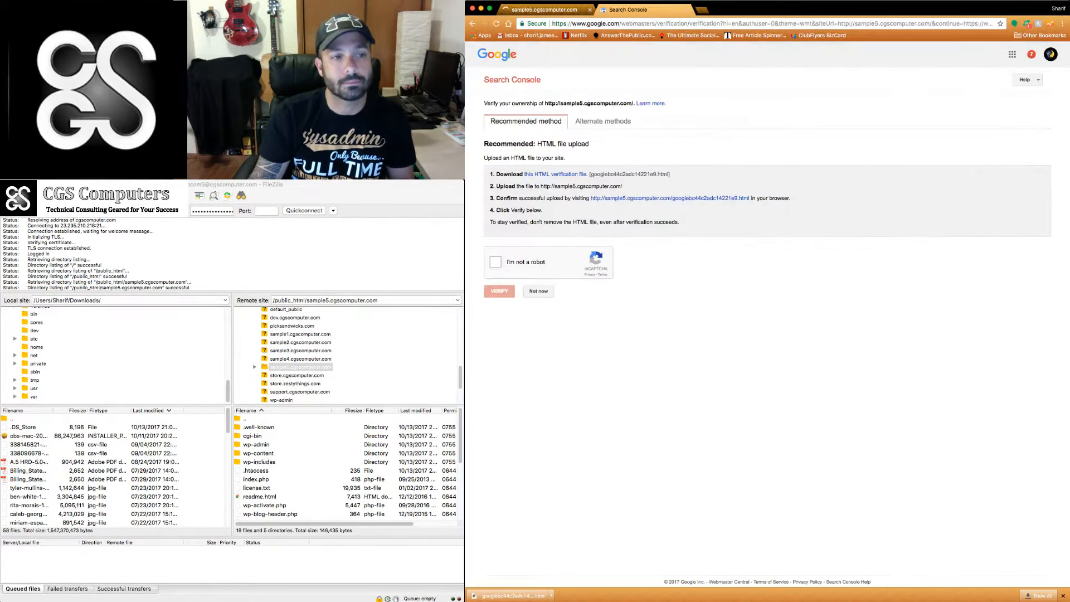
pyautogui.click(203, 471)
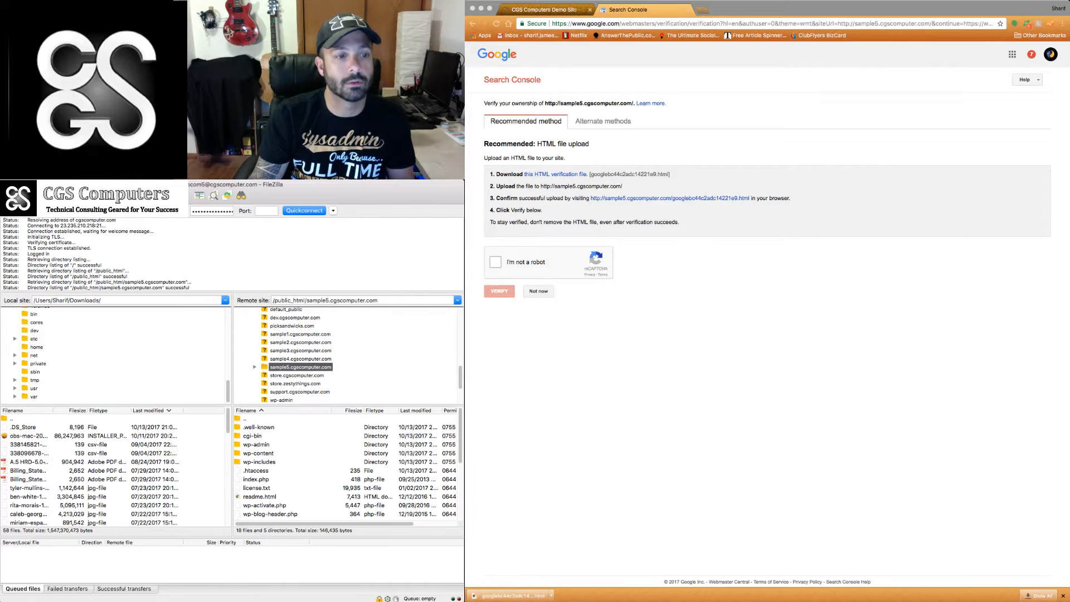
# Open the downloaded HTML verification file in the browser, highlight all its content, and close it
pyautogui.click(513, 596)
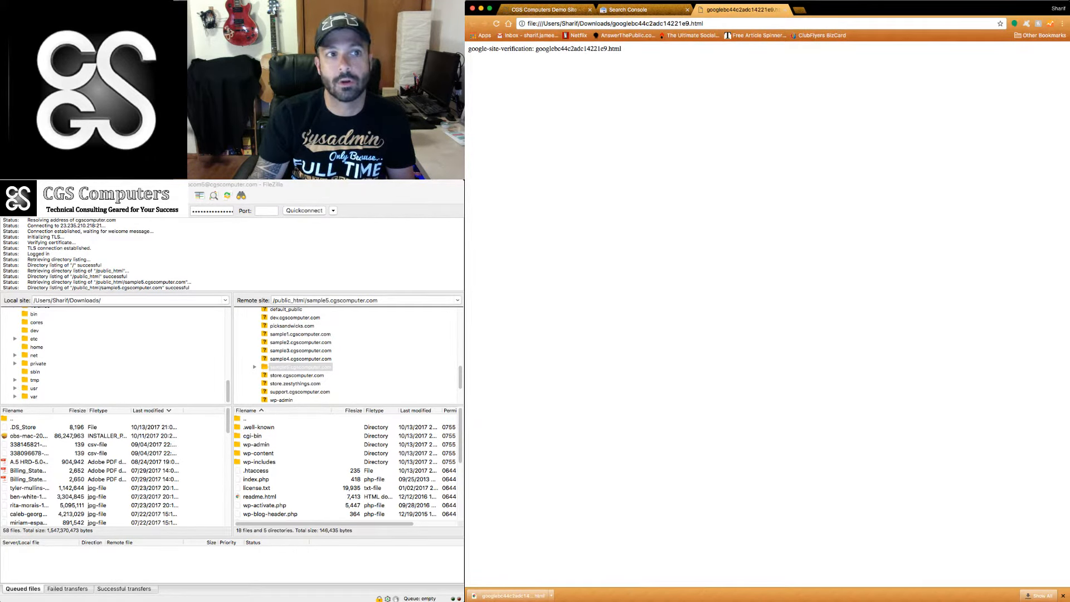
pyautogui.press('super+a')
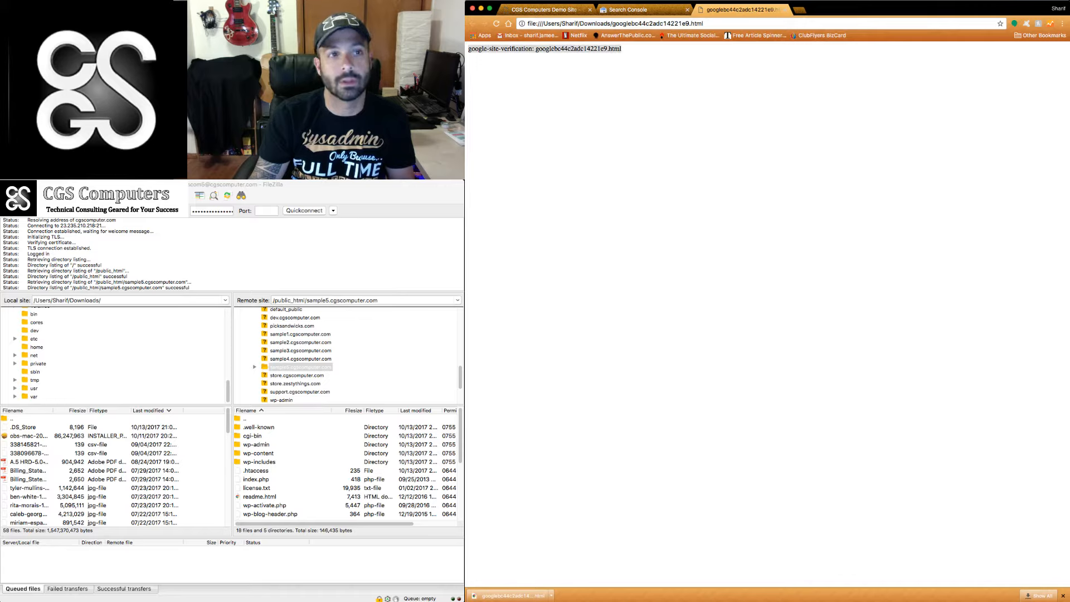
pyautogui.press('super+w')
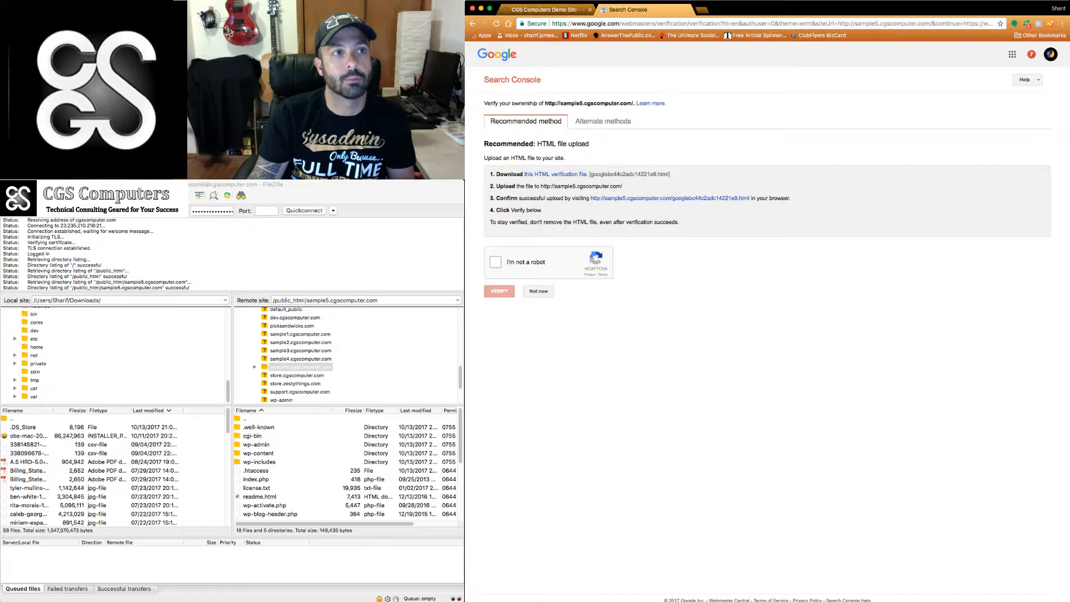
# Switch to FileZilla and upload the downloaded HTML verification file to the remote sample5.cgscomputer.com folder
pyautogui.press('super+Tab')
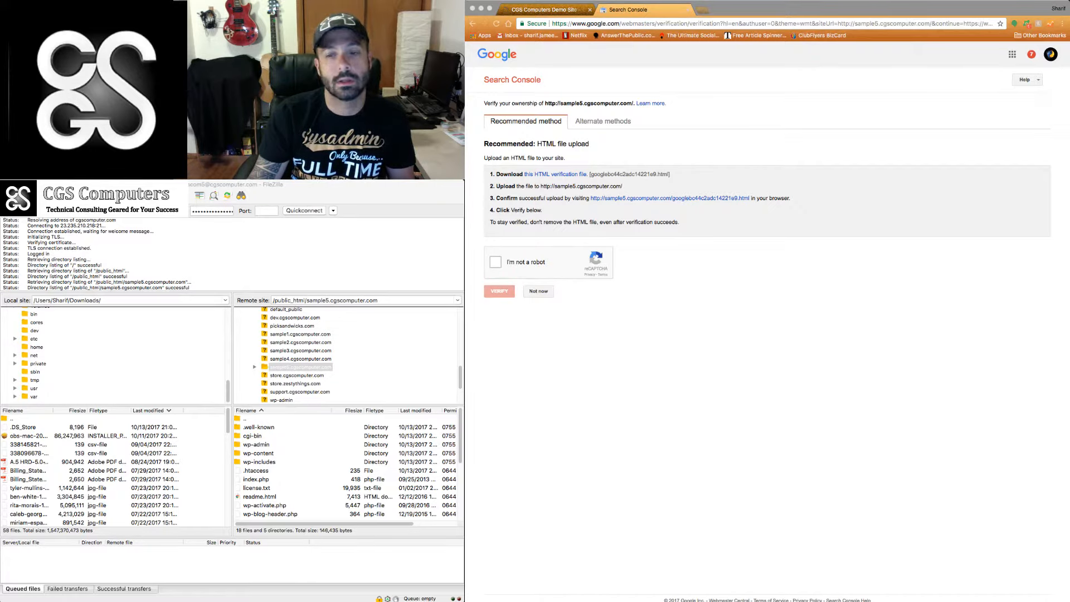
pyautogui.press('super+Tab')
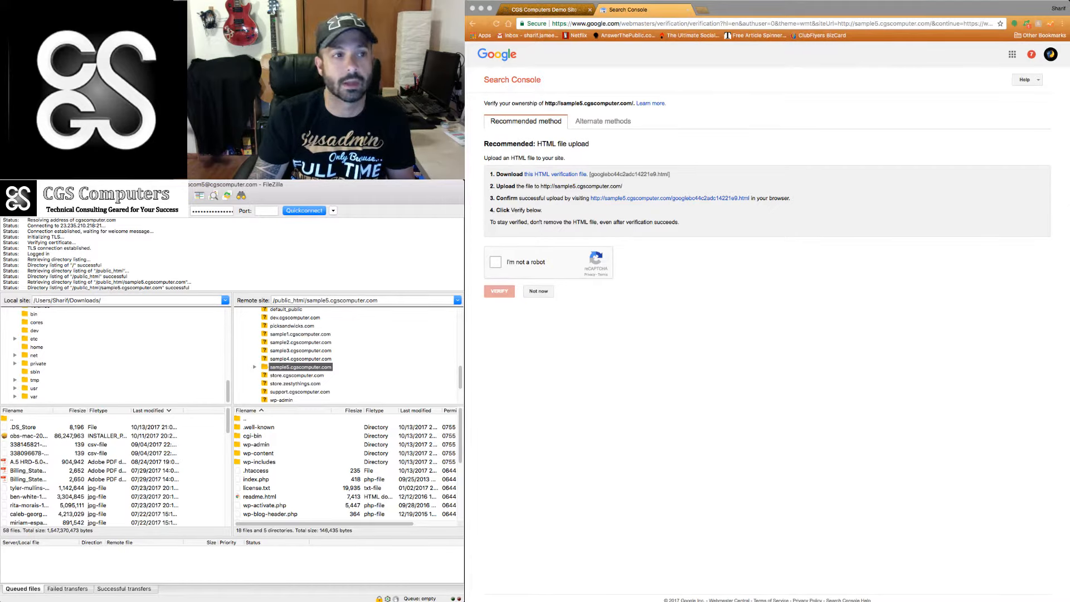
pyautogui.press('super+Tab')
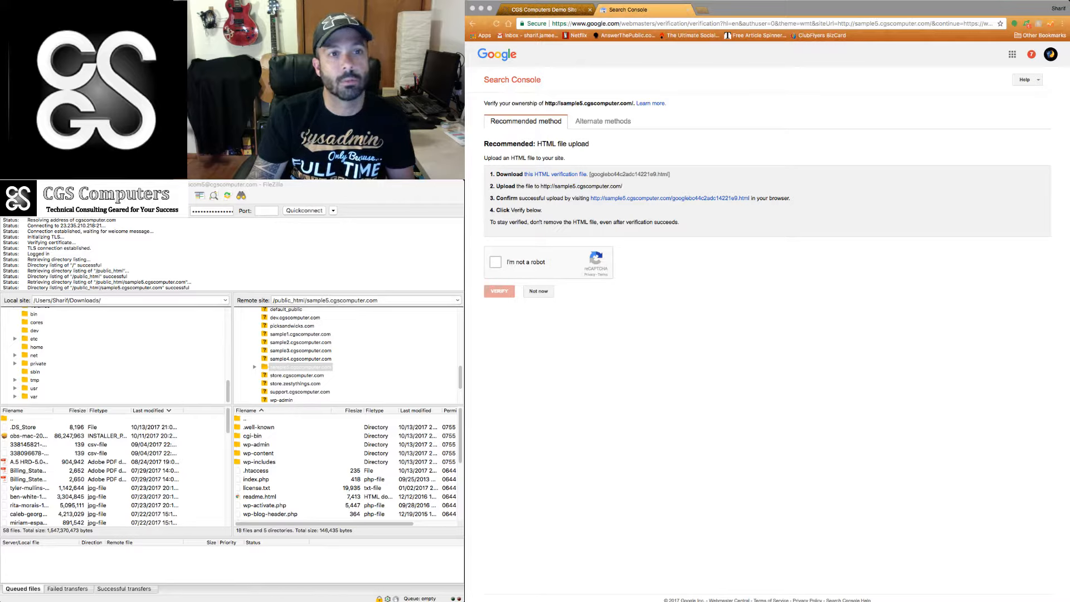
pyautogui.click(260, 462)
pyautogui.moveTo(259, 462); pyautogui.dragTo(300, 367)
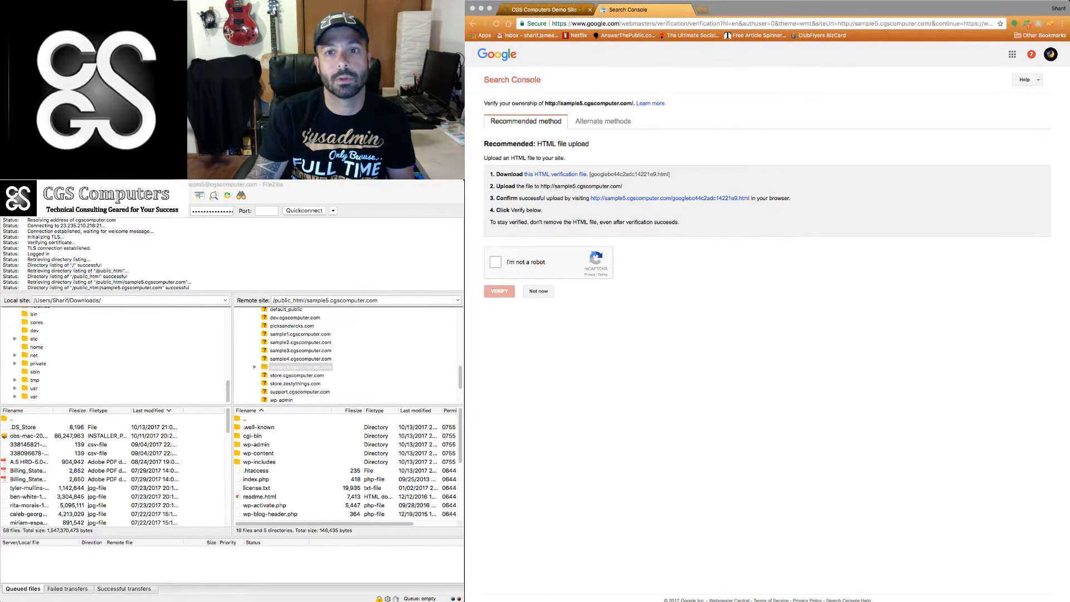
pyautogui.moveTo(236, 184); pyautogui.dragTo(237, 183)
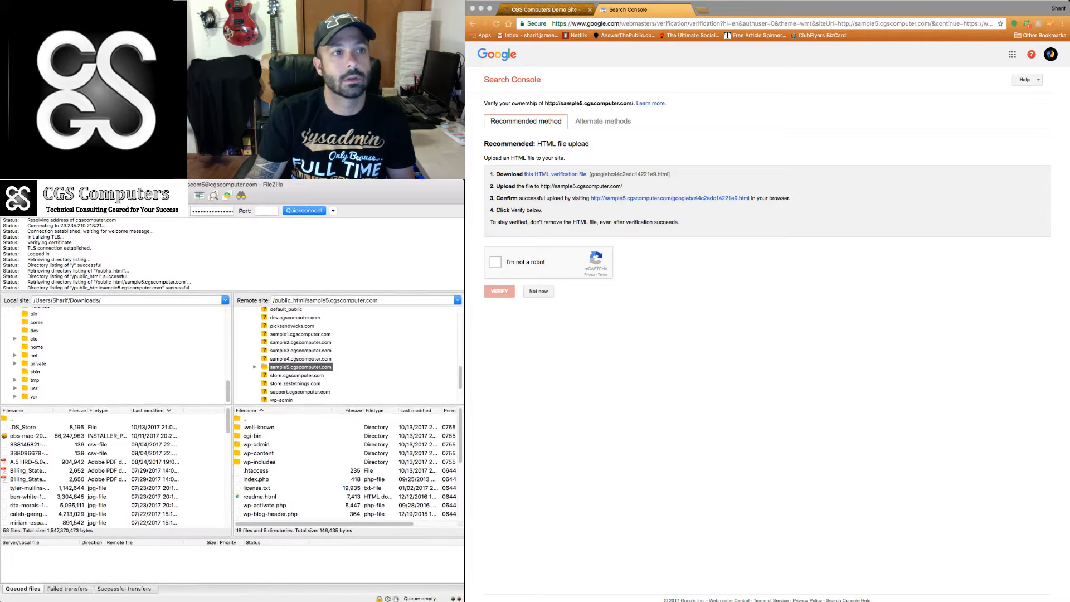
pyautogui.moveTo(34, 339); pyautogui.dragTo(312, 480)
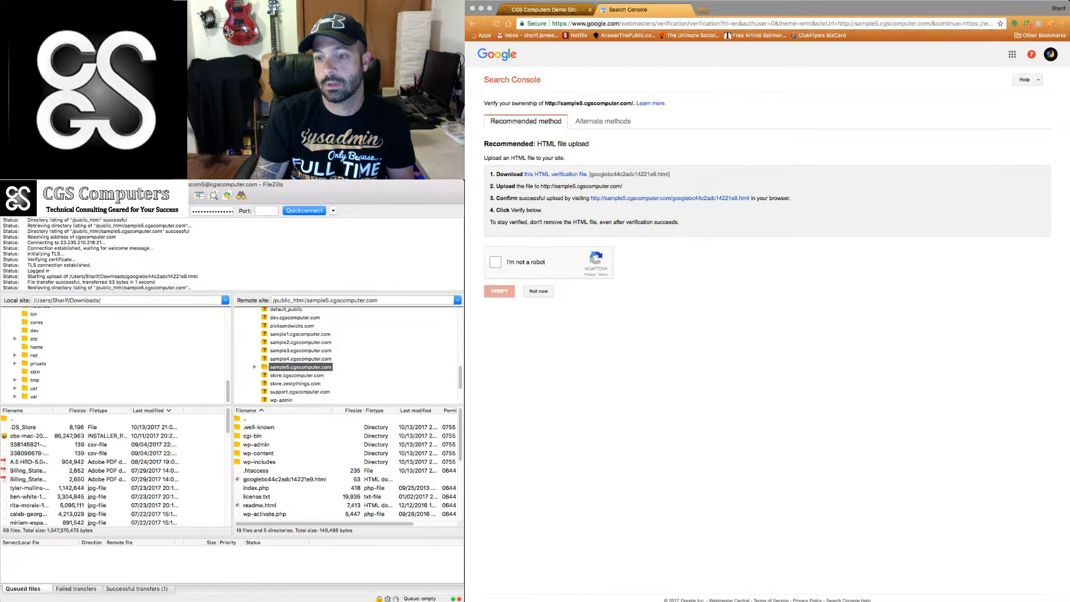
pyautogui.press('super+Tab')
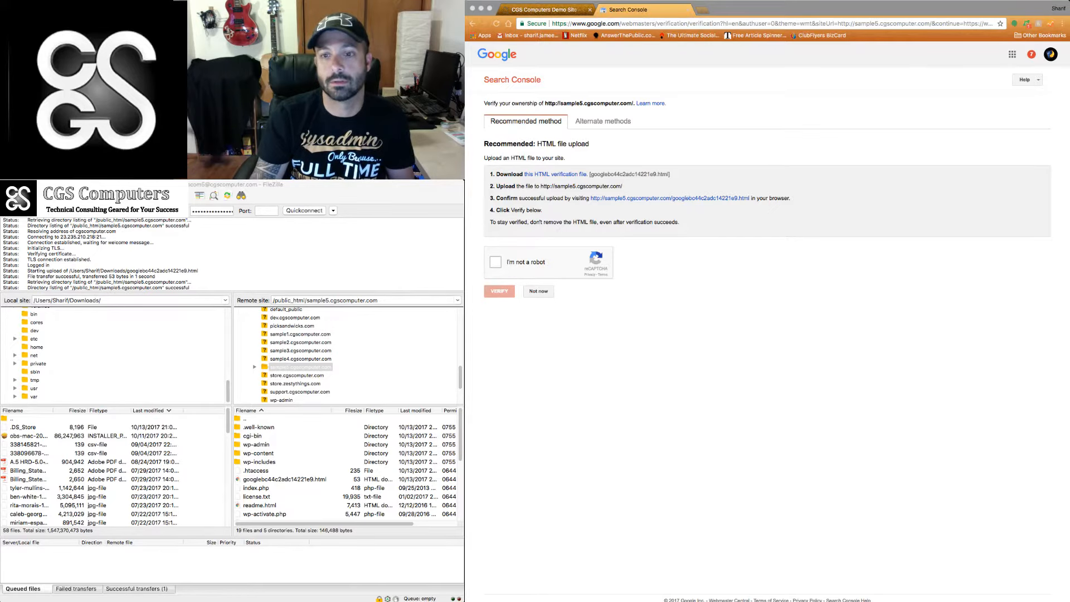
pyautogui.press('super+Tab')
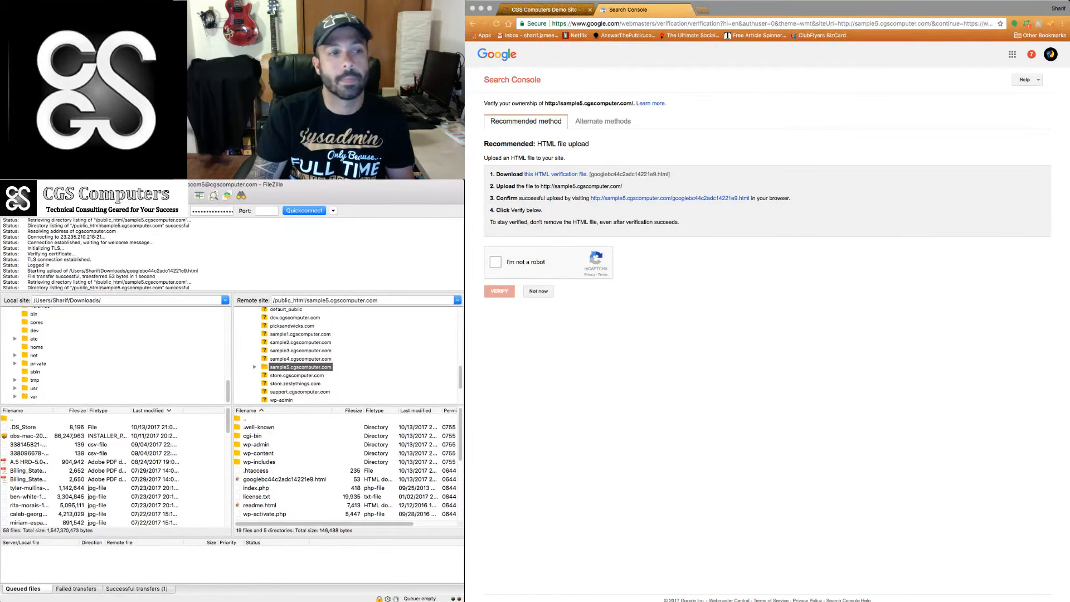
pyautogui.press('super+Tab')
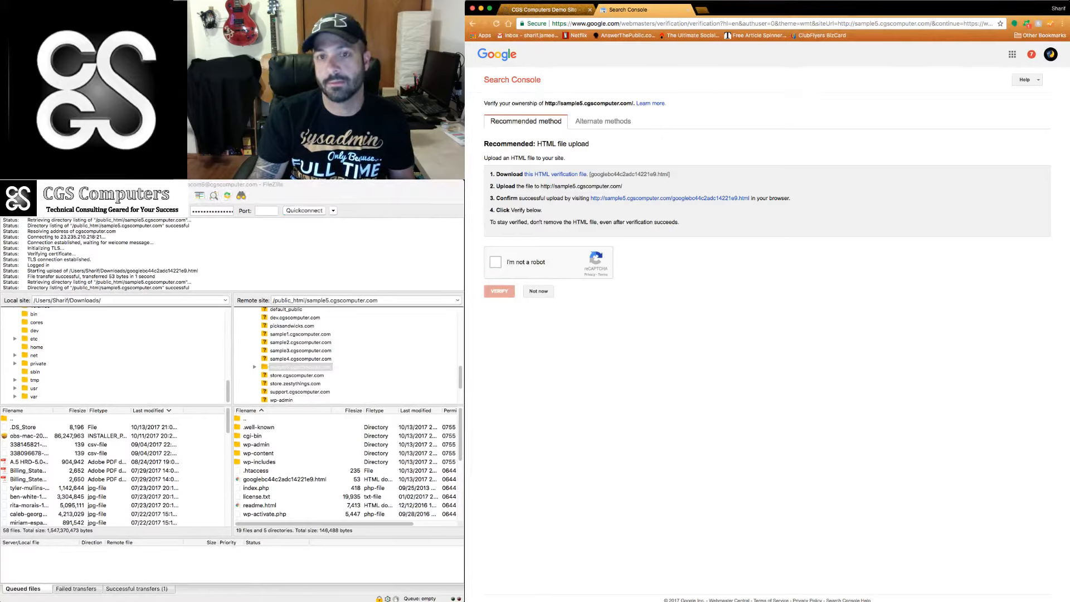
pyautogui.press('super+Tab')
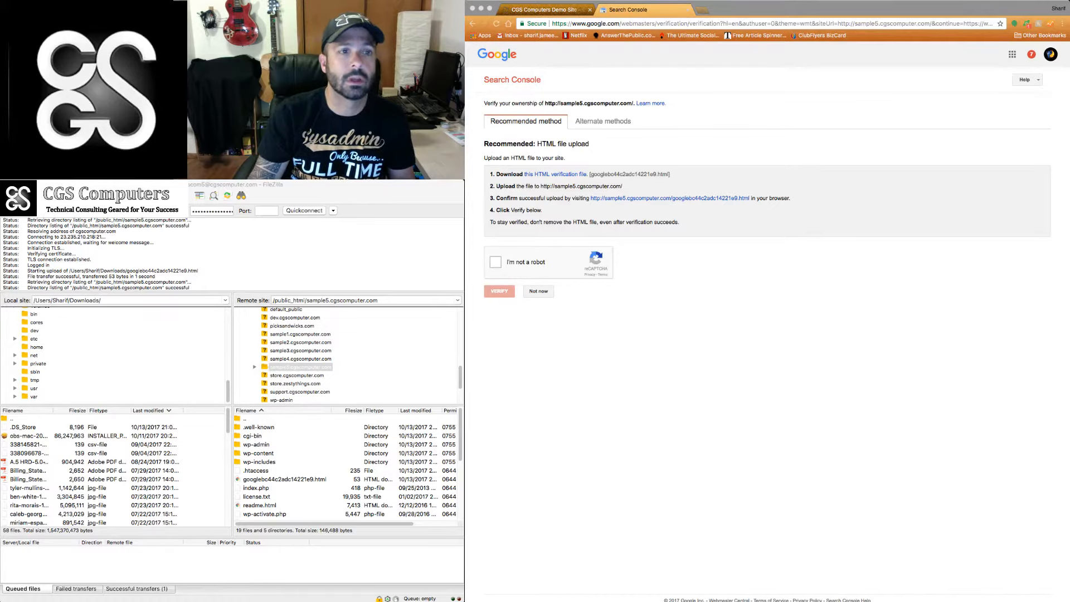
pyautogui.press('super+Tab')
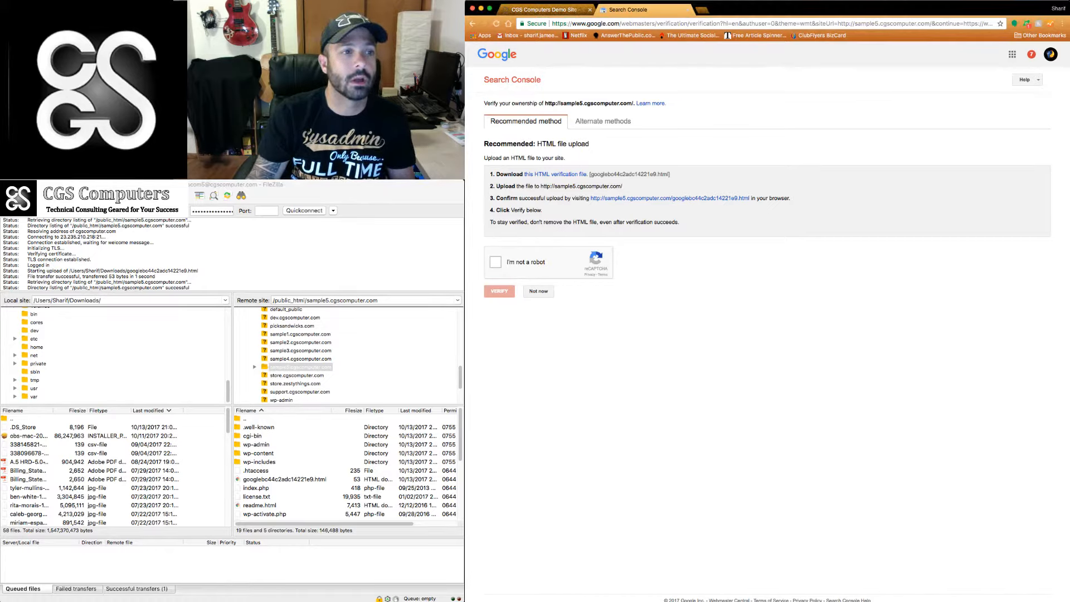
pyautogui.click(495, 262)
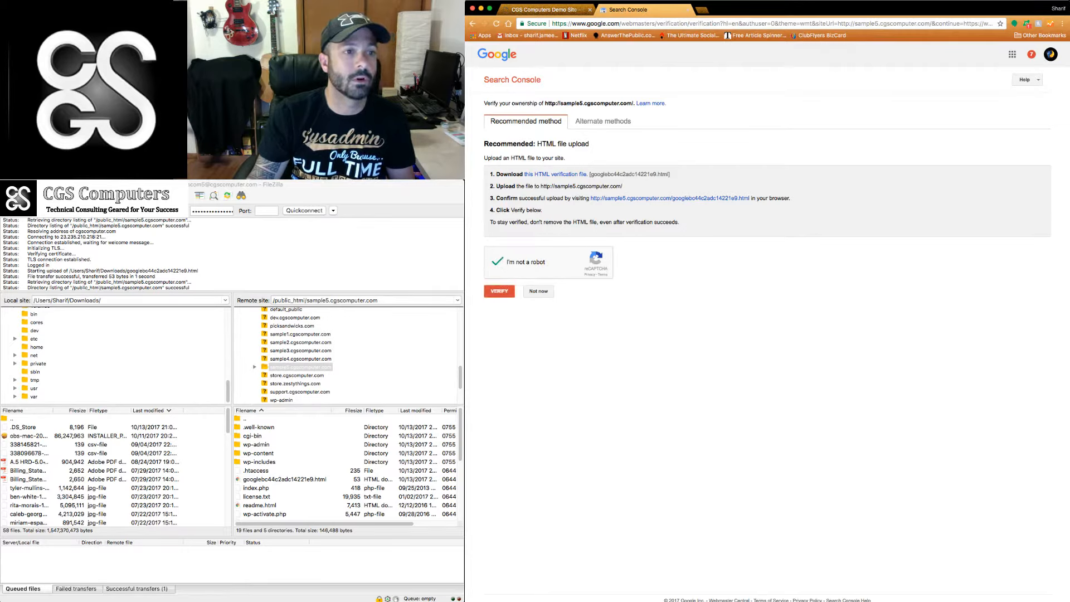
pyautogui.click(500, 291)
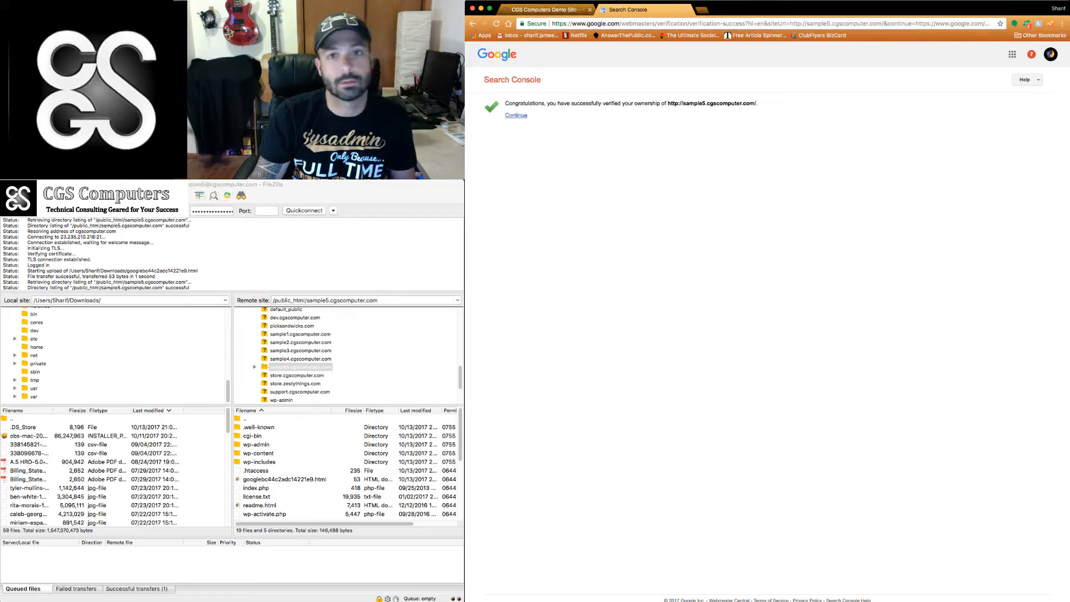
# Continue to the verified site's dashboard and open its Sitemaps page under Crawl
pyautogui.click(516, 115)
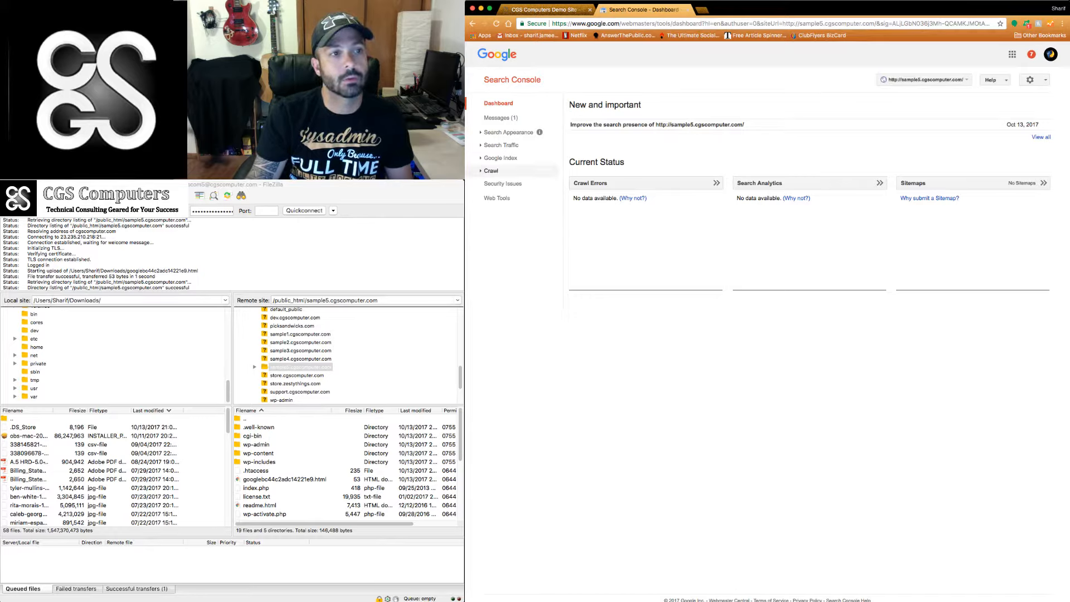
pyautogui.click(491, 170)
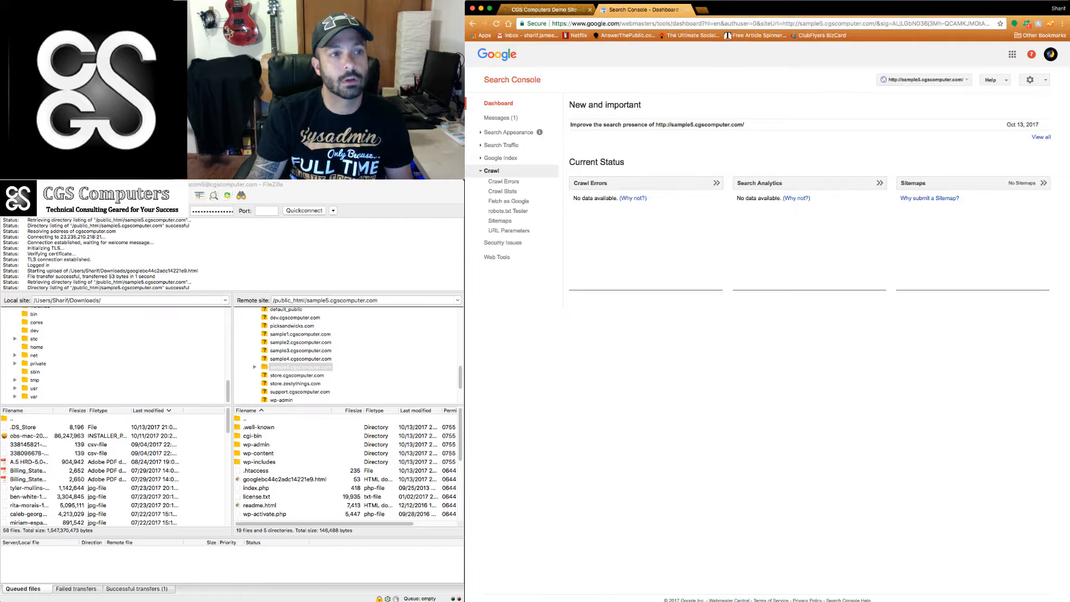
pyautogui.click(499, 220)
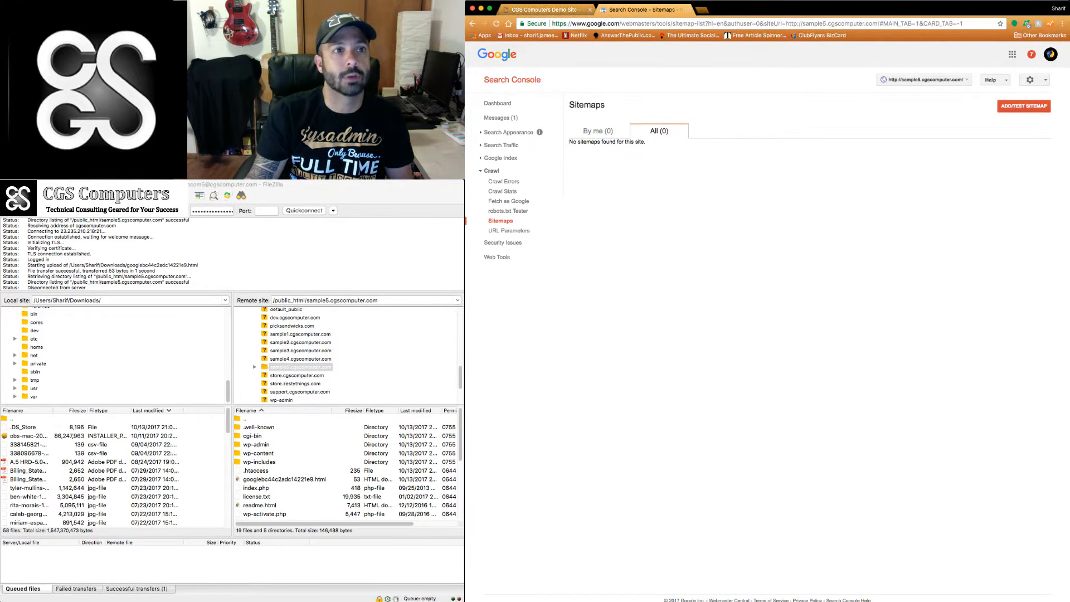
# Return to the demo site's WordPress admin, open the XML-Sitemap settings, and highlight the end of the sitemap index URL
pyautogui.click(544, 9)
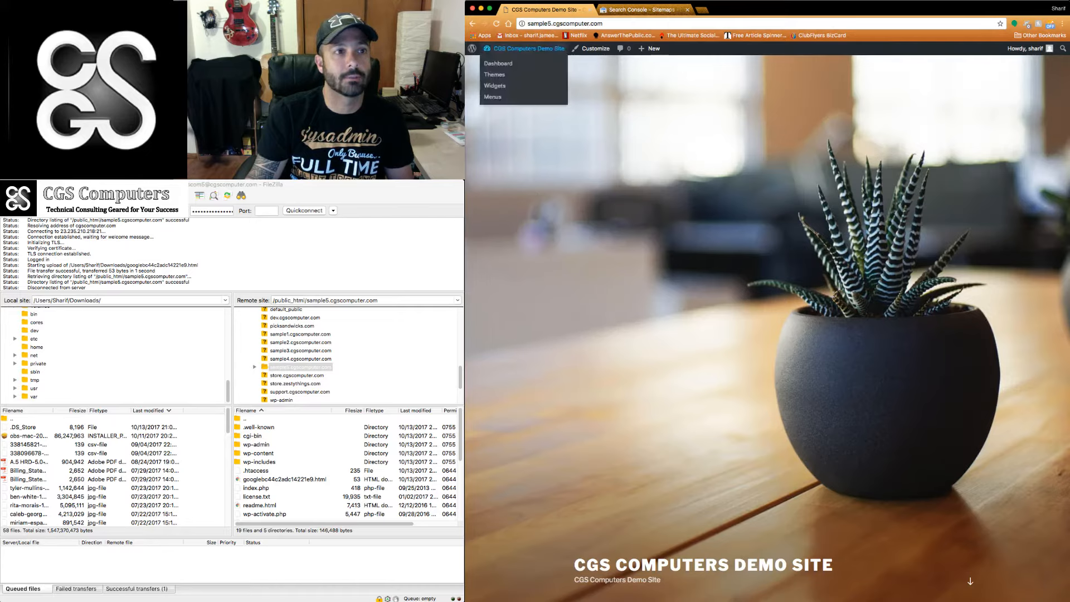
pyautogui.click(529, 49)
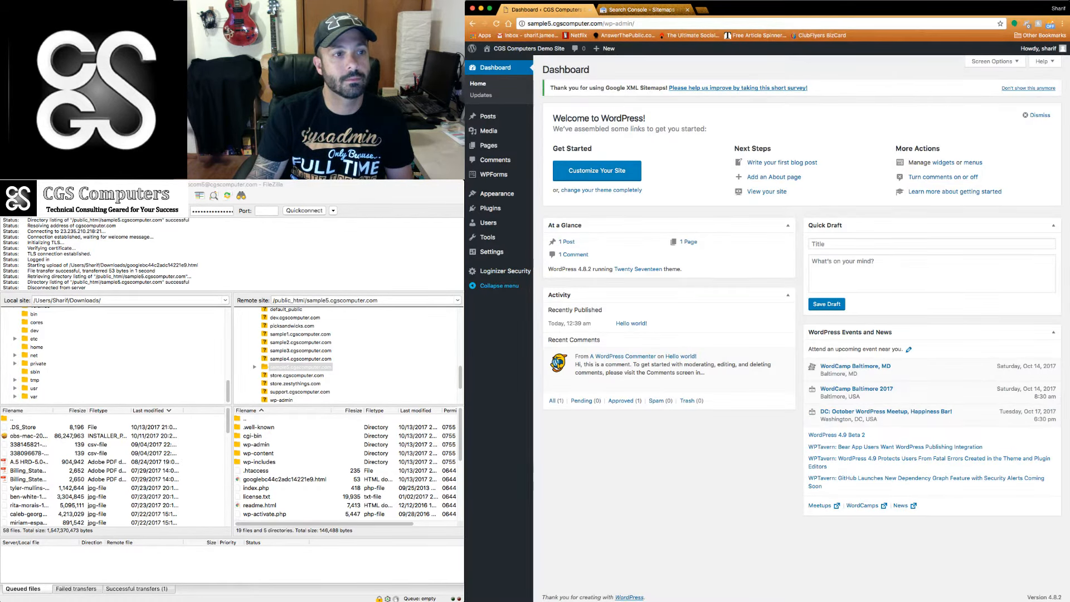
pyautogui.moveTo(498, 252)
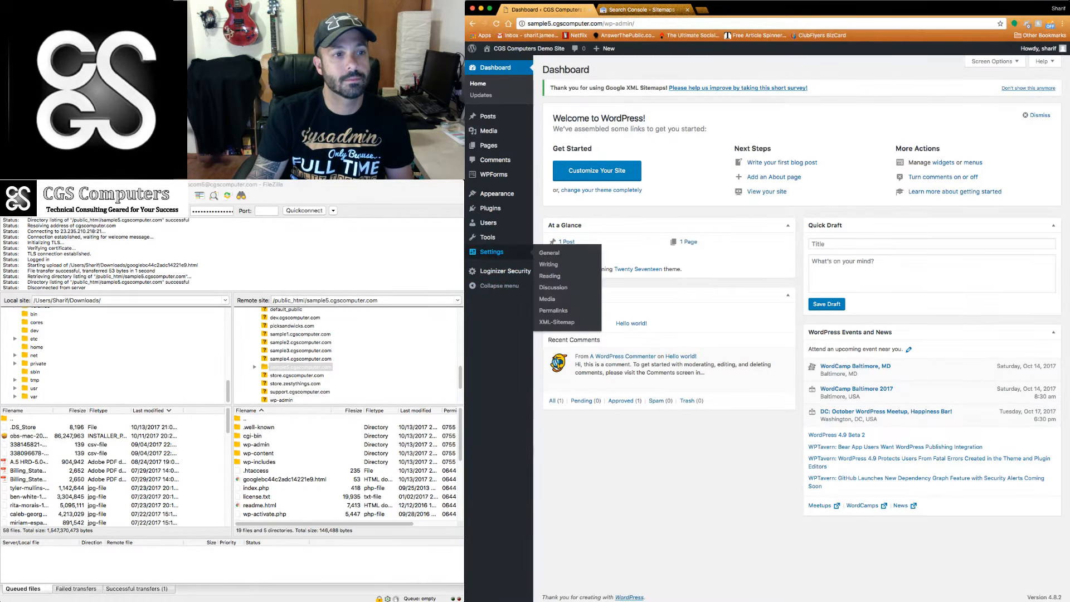
pyautogui.click(557, 322)
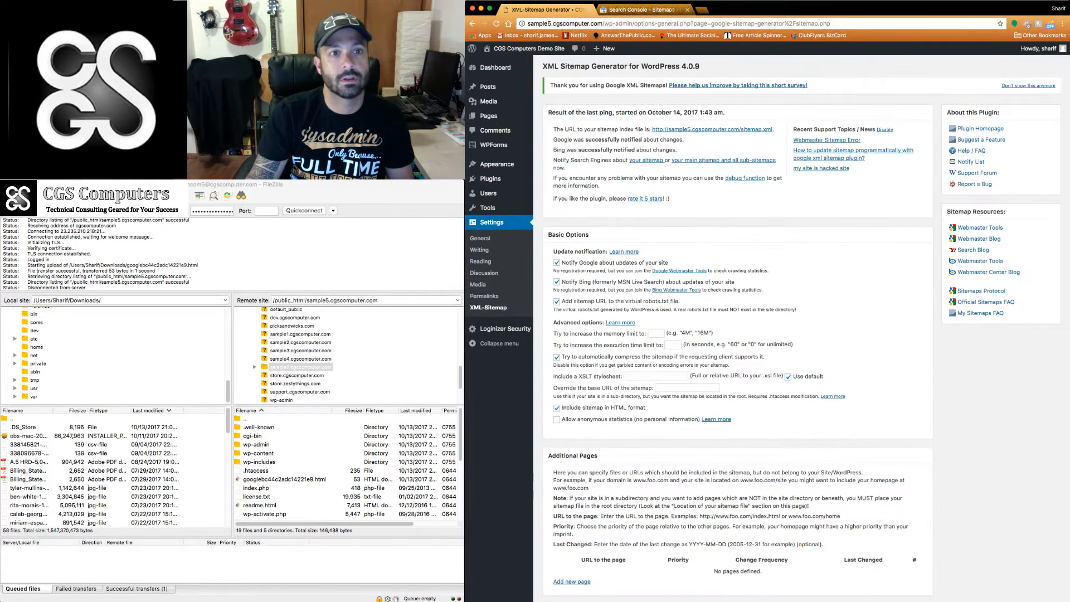
pyautogui.moveTo(774, 129); pyautogui.dragTo(762, 129)
pyautogui.click(641, 10)
pyautogui.click(1024, 105)
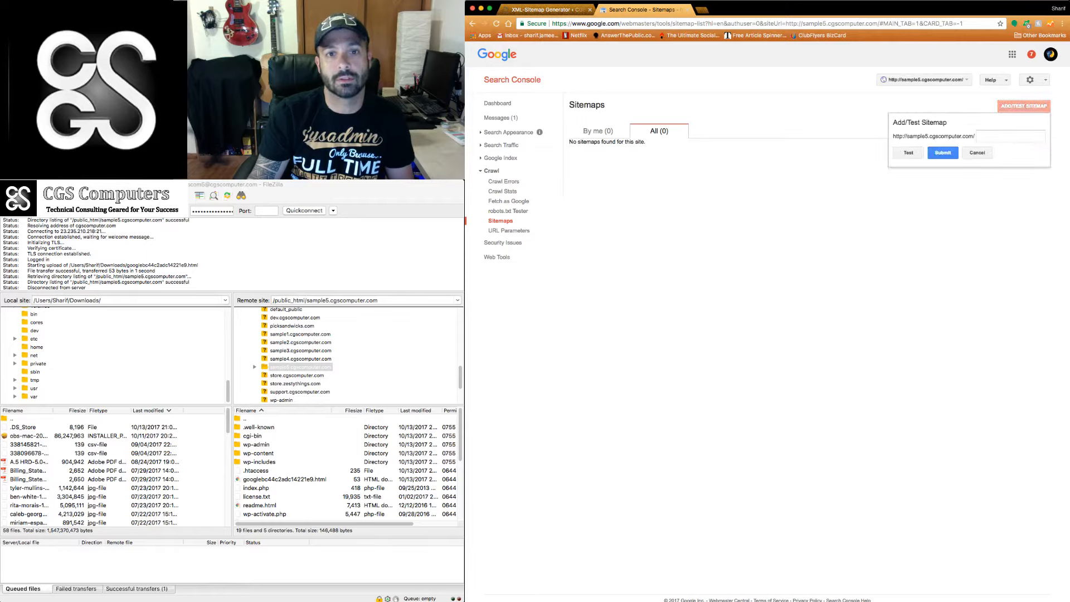
pyautogui.write('si')
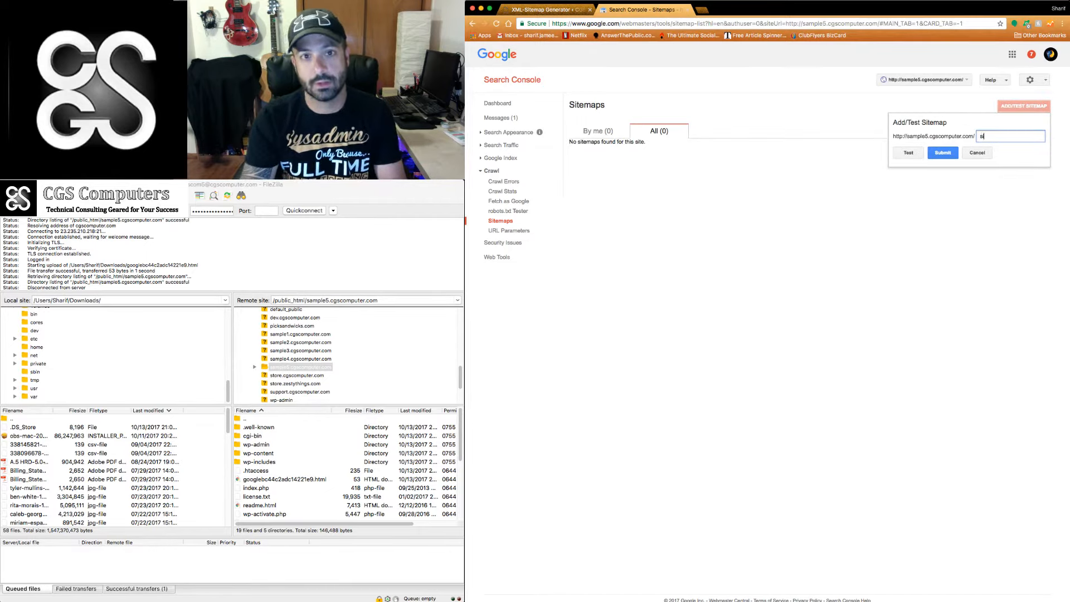
pyautogui.write('temap.xml')
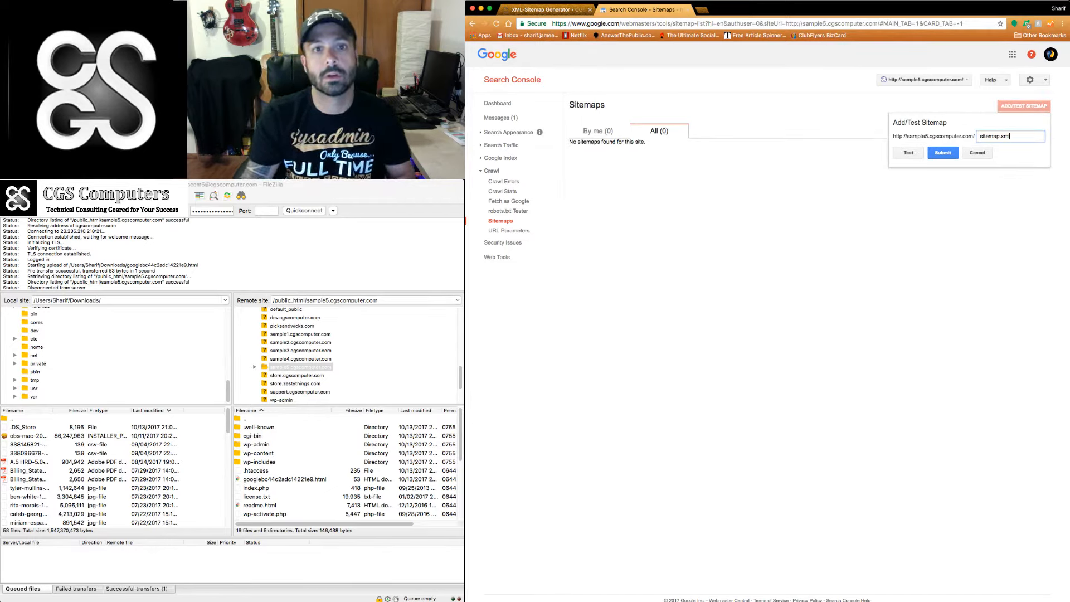
pyautogui.moveTo(893, 136); pyautogui.dragTo(975, 136)
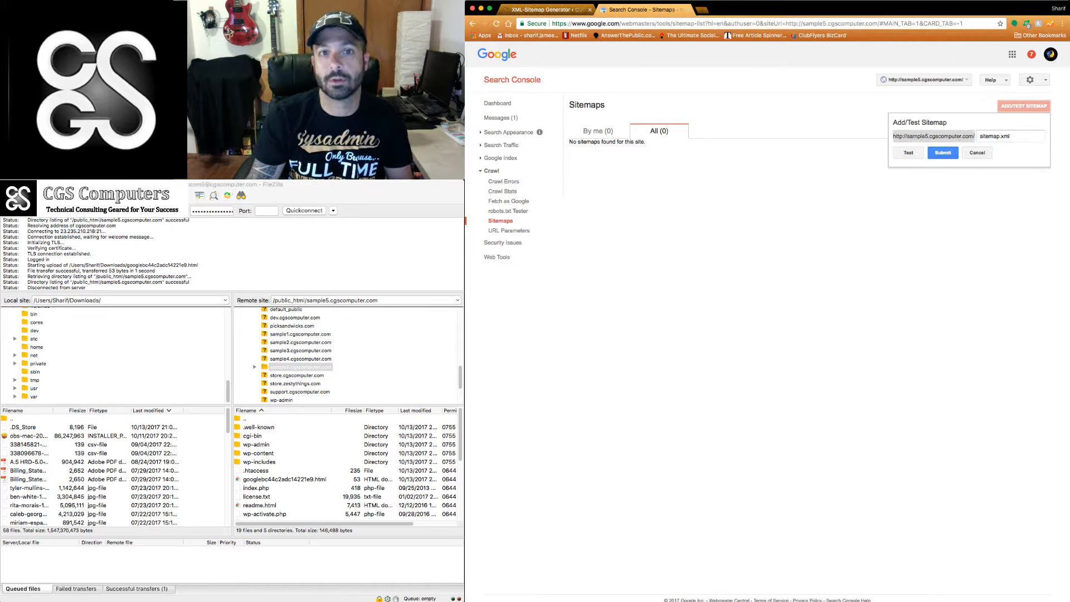
pyautogui.click(972, 138)
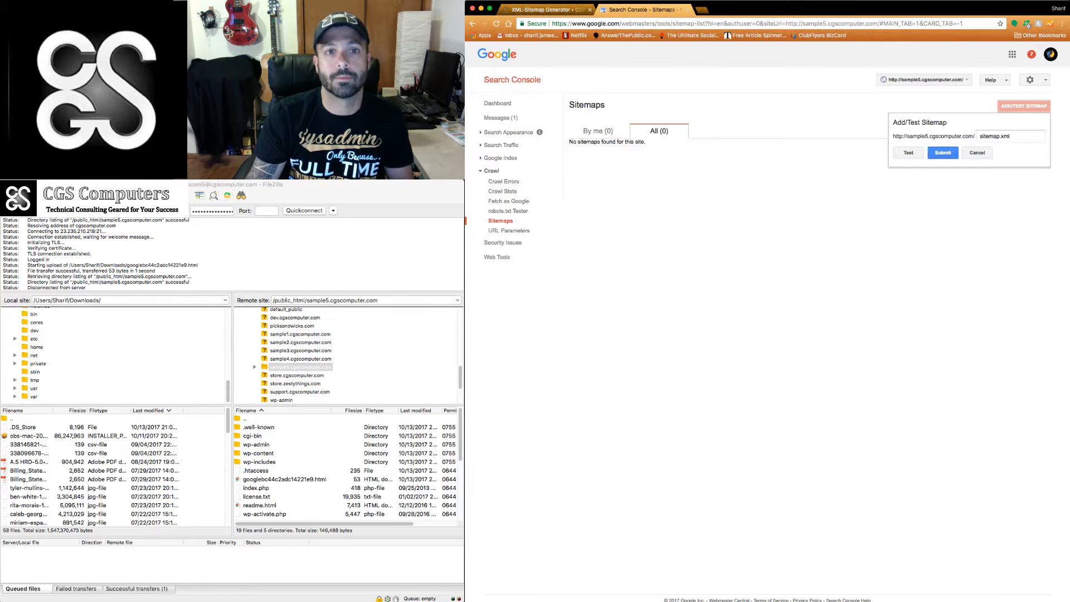
pyautogui.click(909, 153)
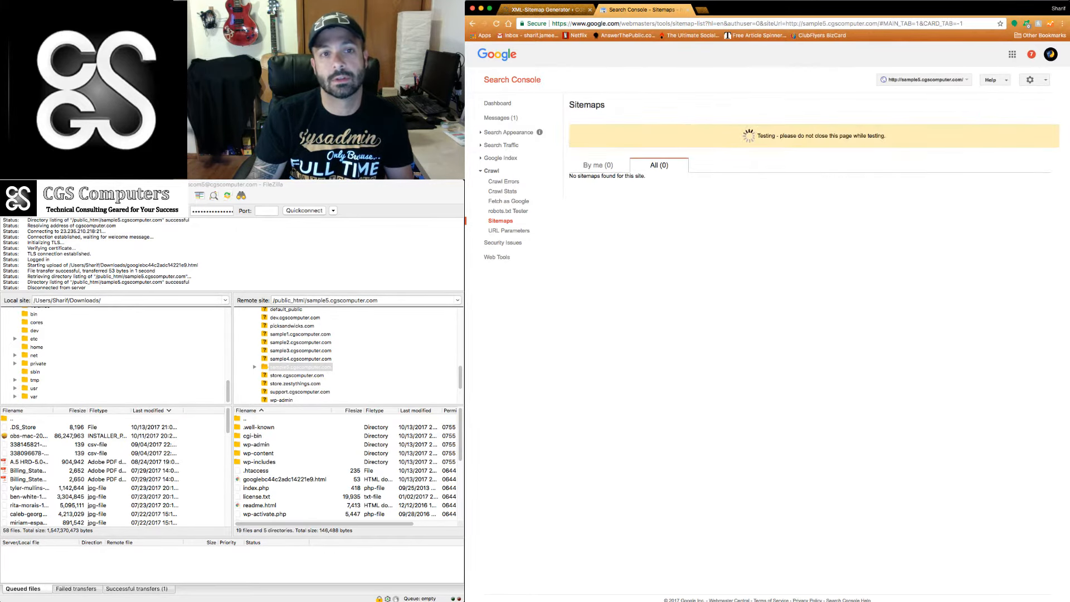
pyautogui.click(836, 136)
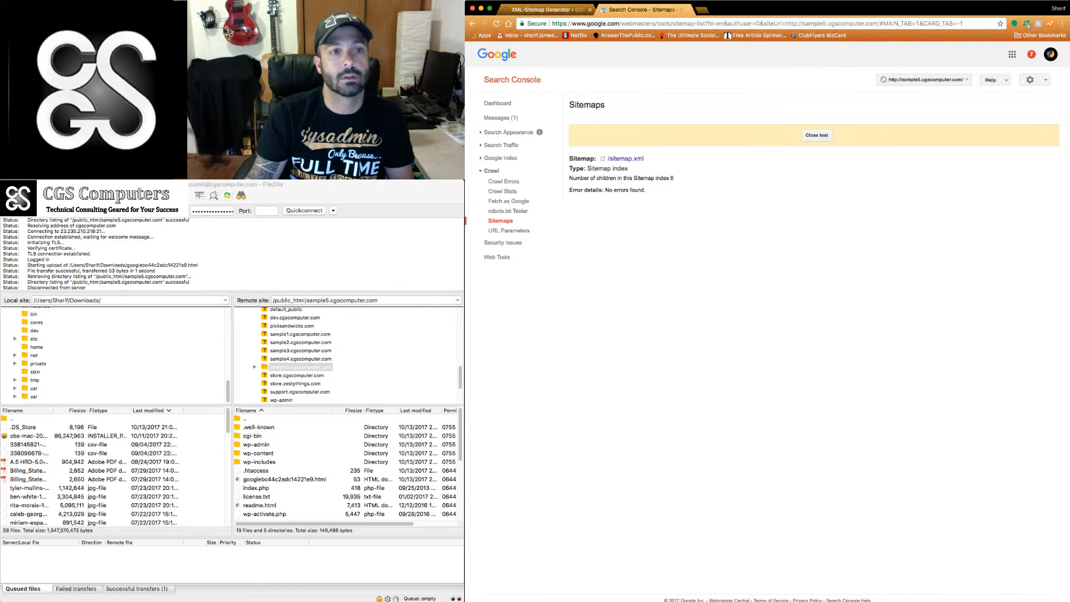
pyautogui.click(817, 136)
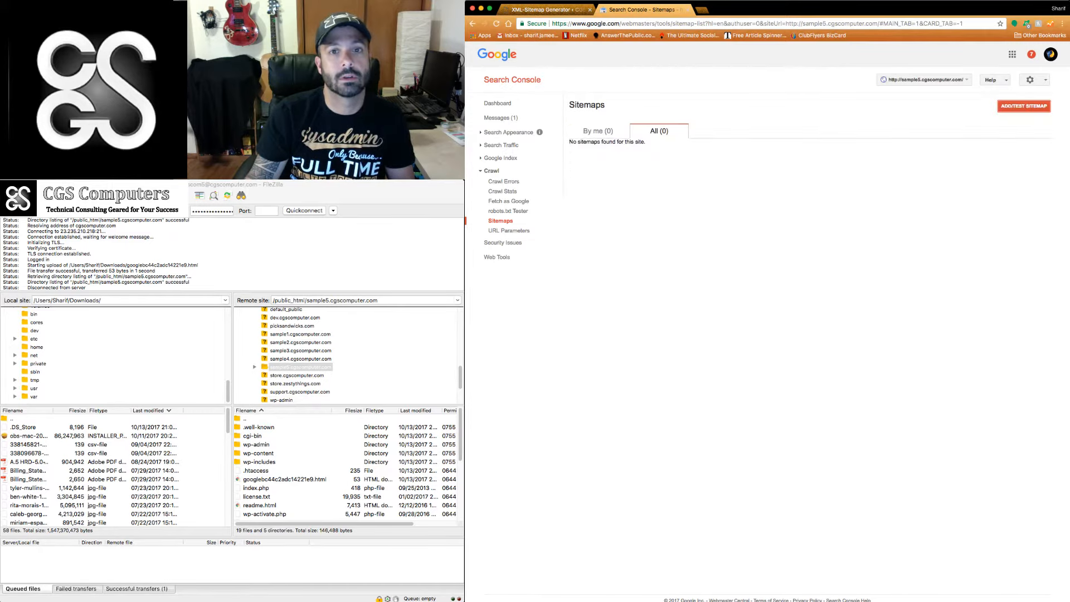
pyautogui.click(1024, 106)
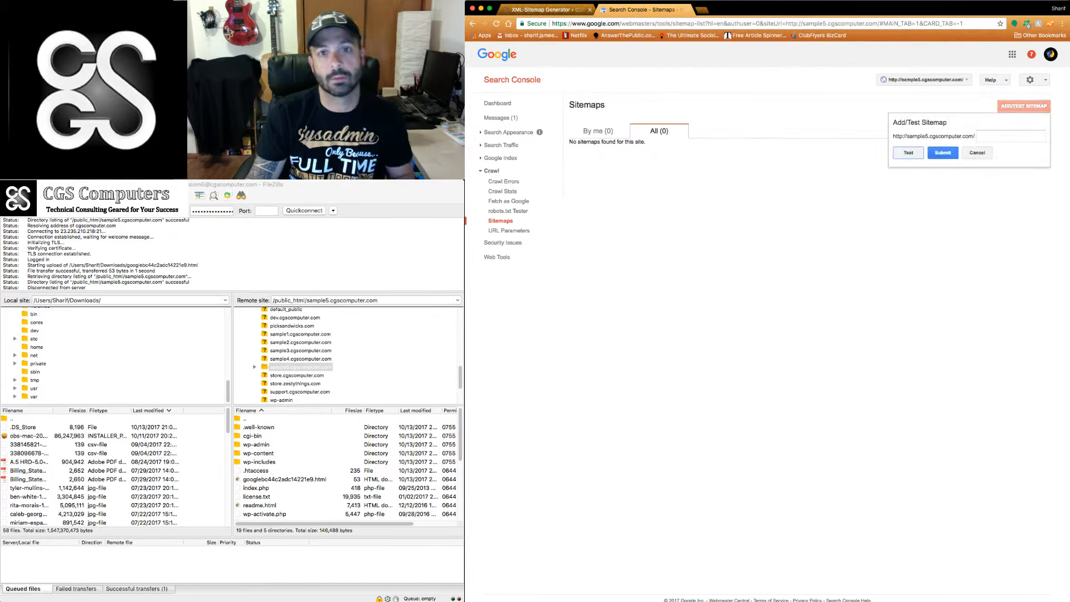
pyautogui.write('sitemap.xml')
pyautogui.click(942, 152)
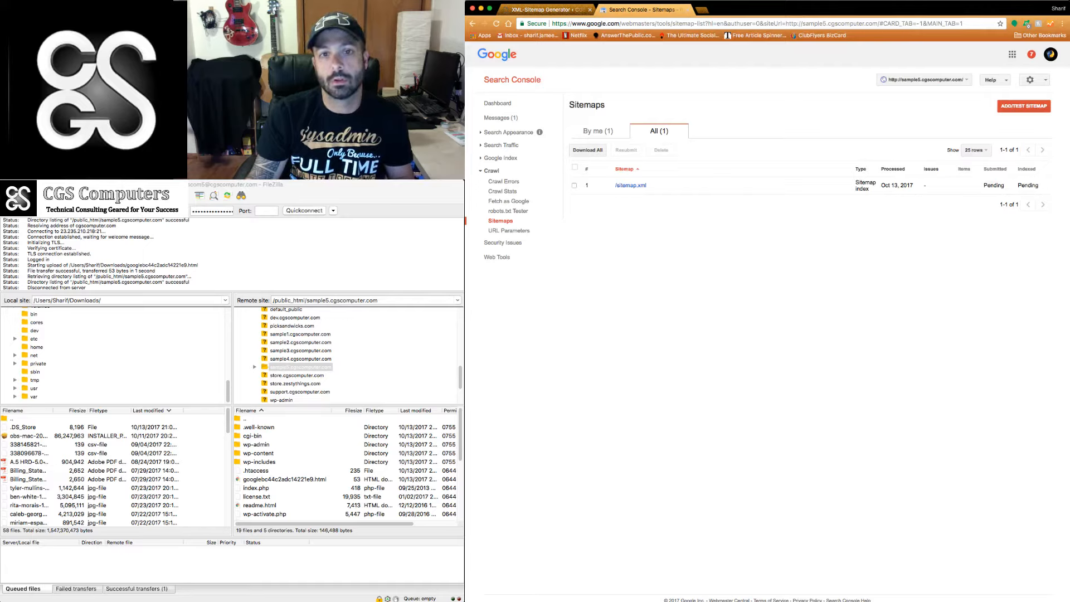
pyautogui.moveTo(1041, 186); pyautogui.dragTo(854, 184)
pyautogui.click(841, 218)
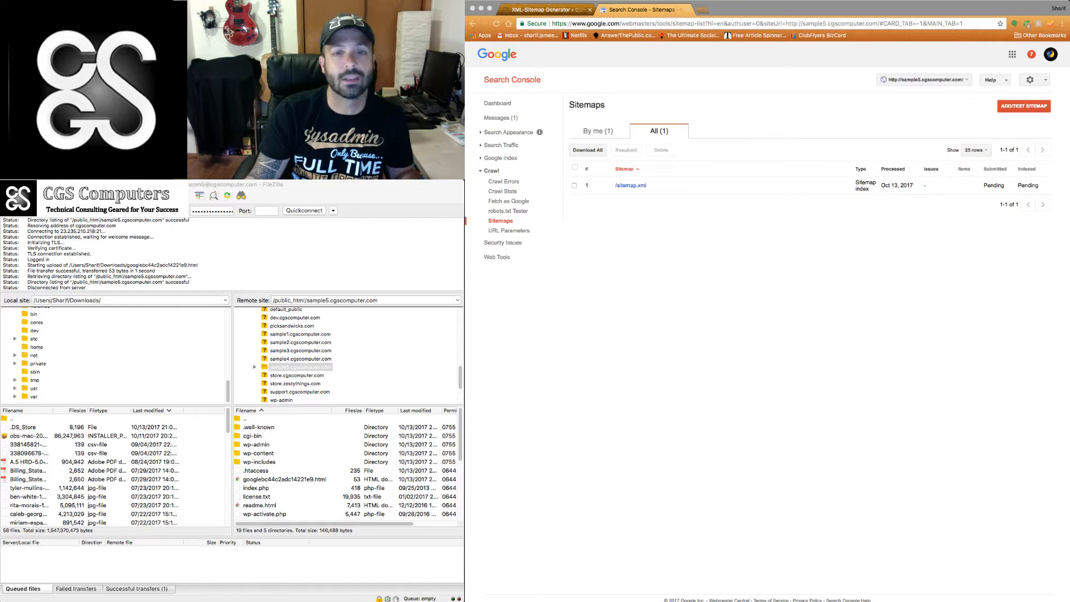
pyautogui.press('super+Tab')
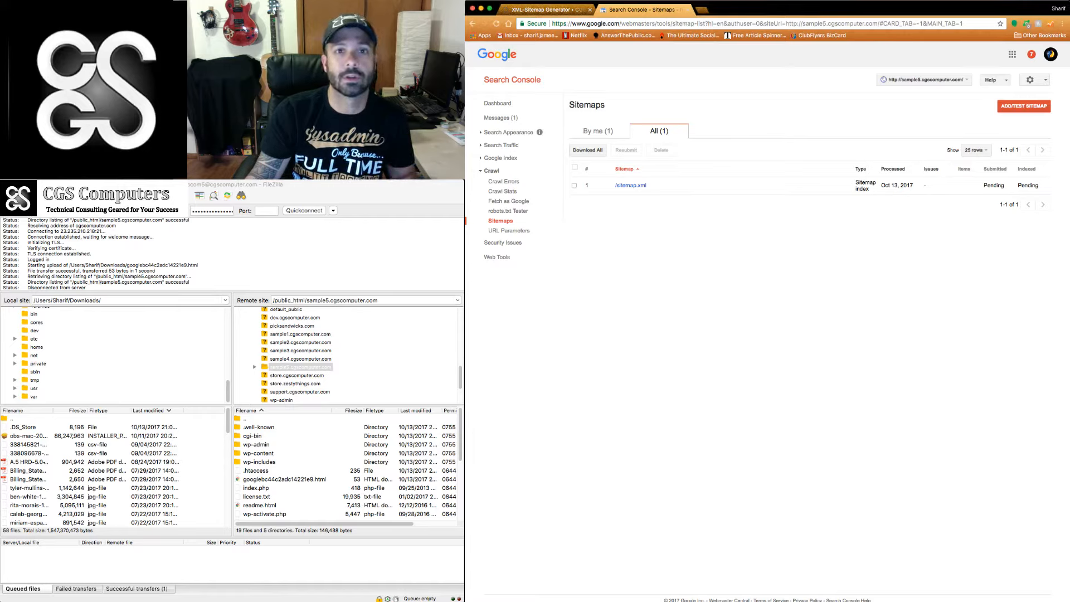
pyautogui.click(926, 80)
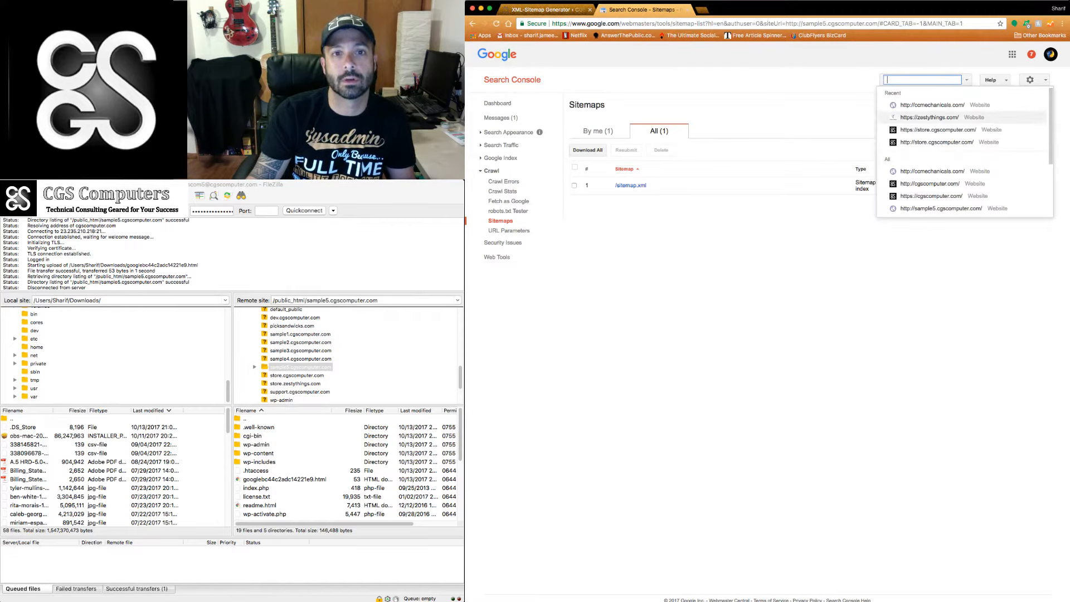
pyautogui.click(929, 117)
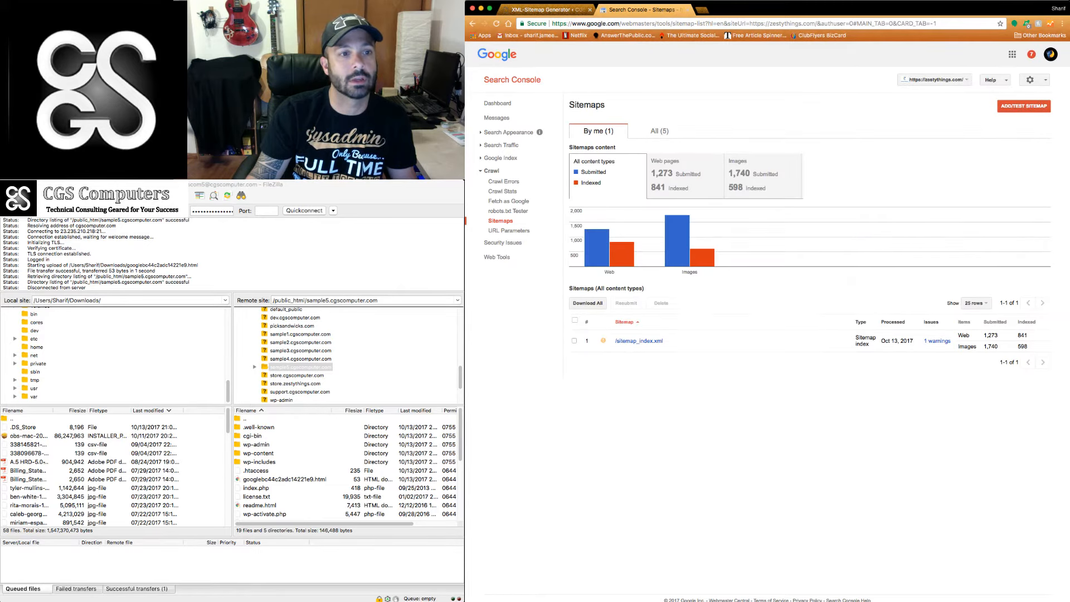
pyautogui.click(660, 131)
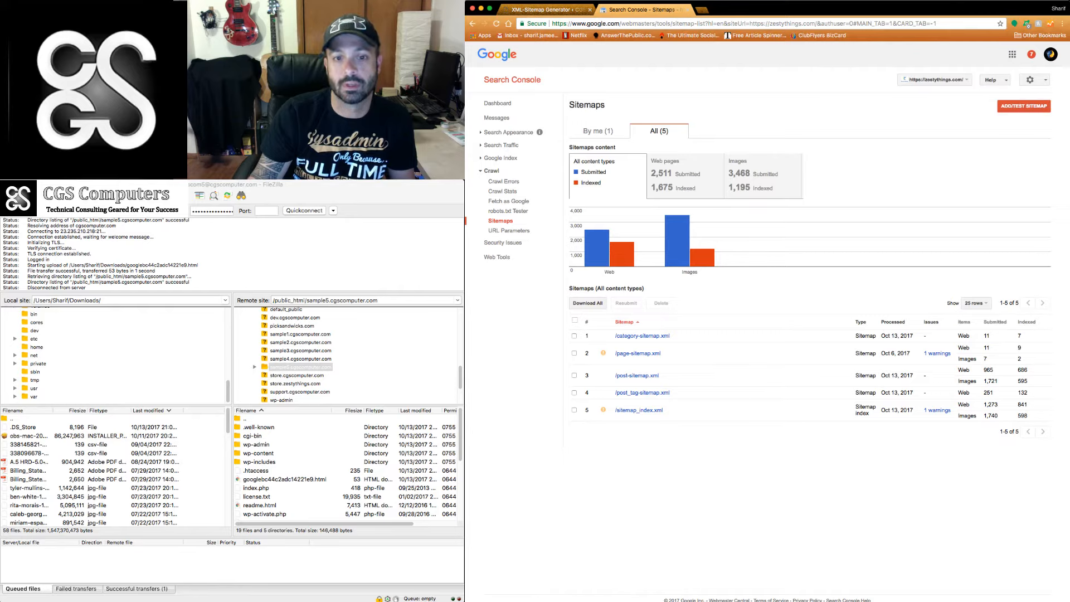
pyautogui.moveTo(984, 370); pyautogui.dragTo(1028, 381)
pyautogui.click(1029, 370)
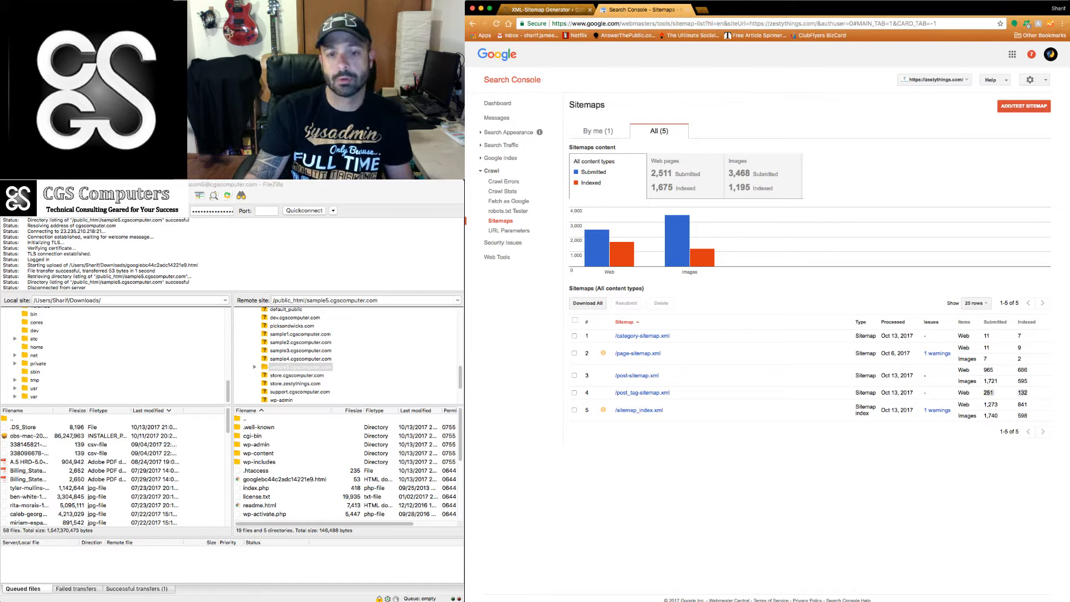
pyautogui.click(1008, 393)
pyautogui.doubleClick(1022, 405)
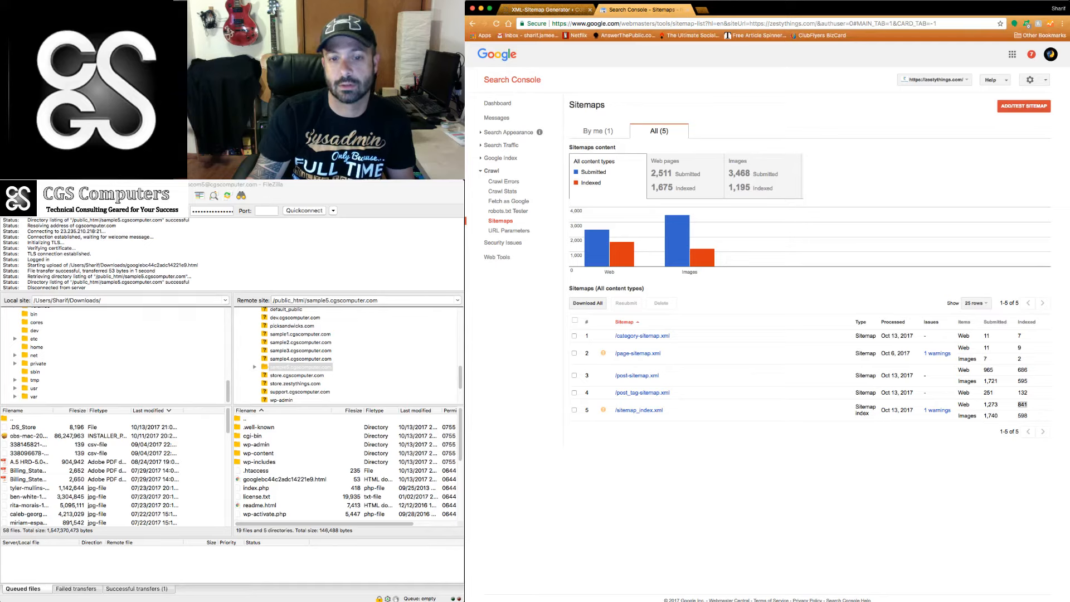
pyautogui.moveTo(1000, 404); pyautogui.dragTo(984, 405)
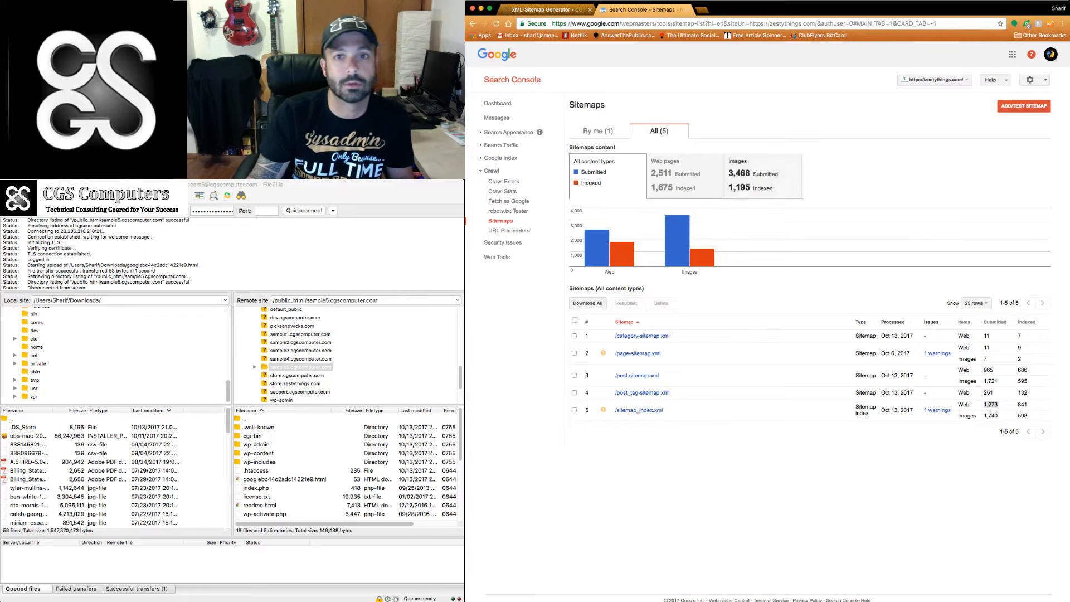
pyautogui.press('super+Tab')
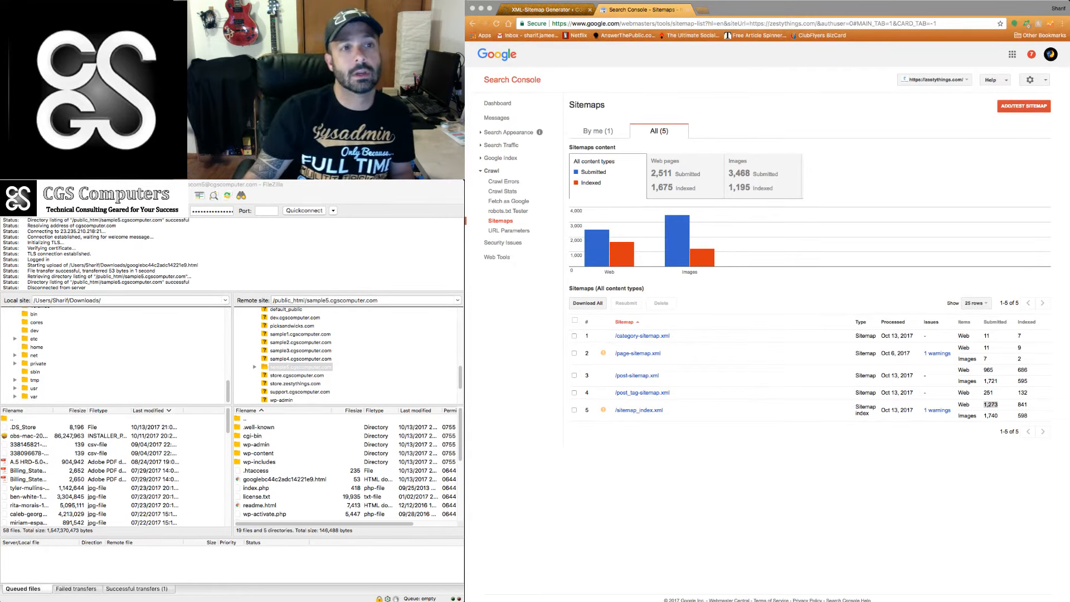
pyautogui.click(936, 80)
pyautogui.click(935, 79)
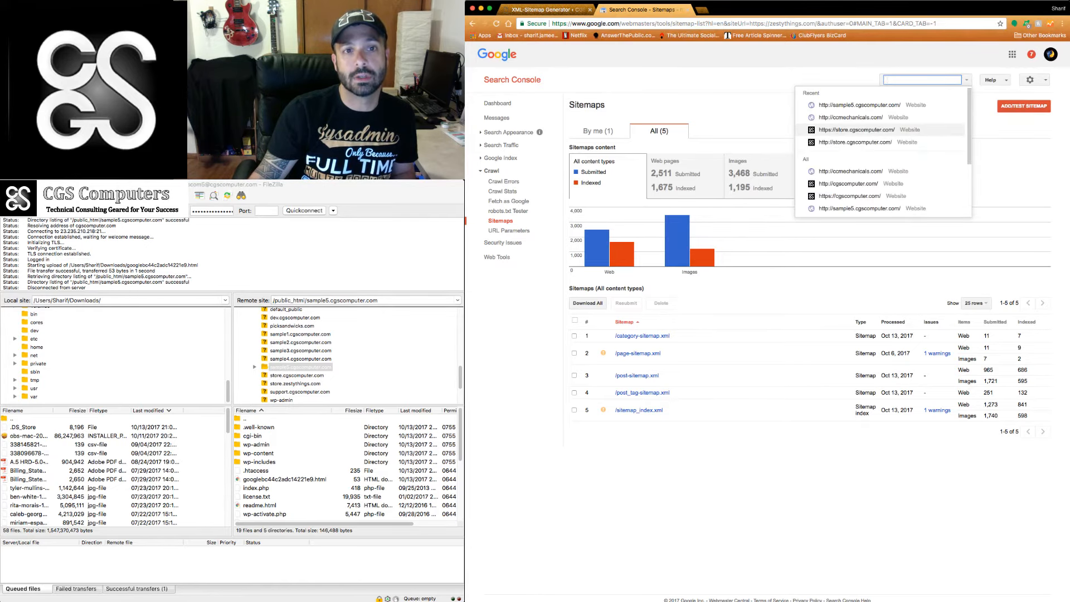
pyautogui.scroll(-3, 881, 168)
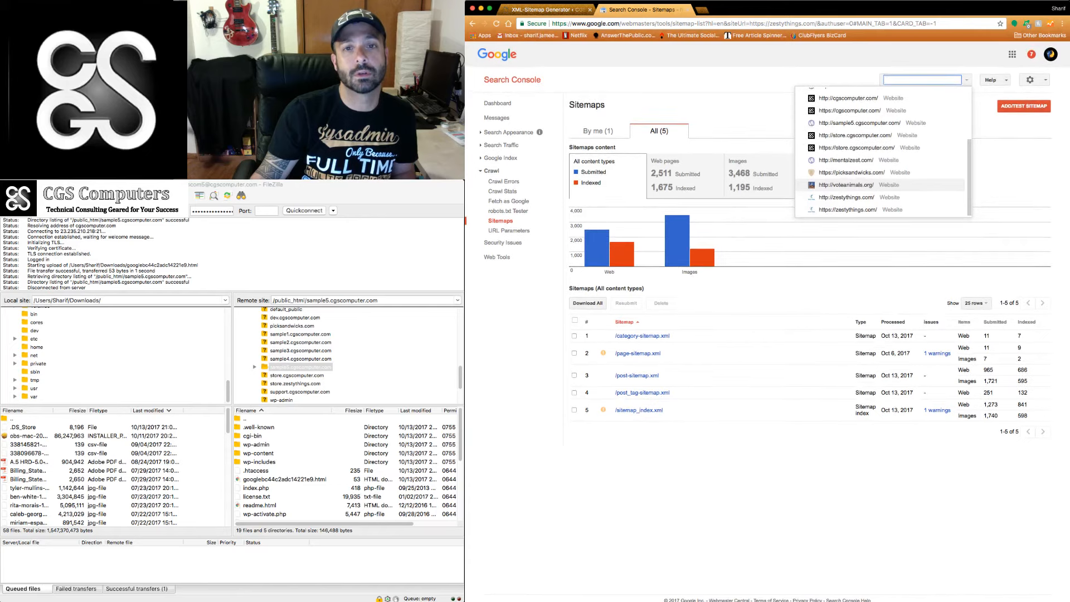
pyautogui.scroll(3, 884, 150)
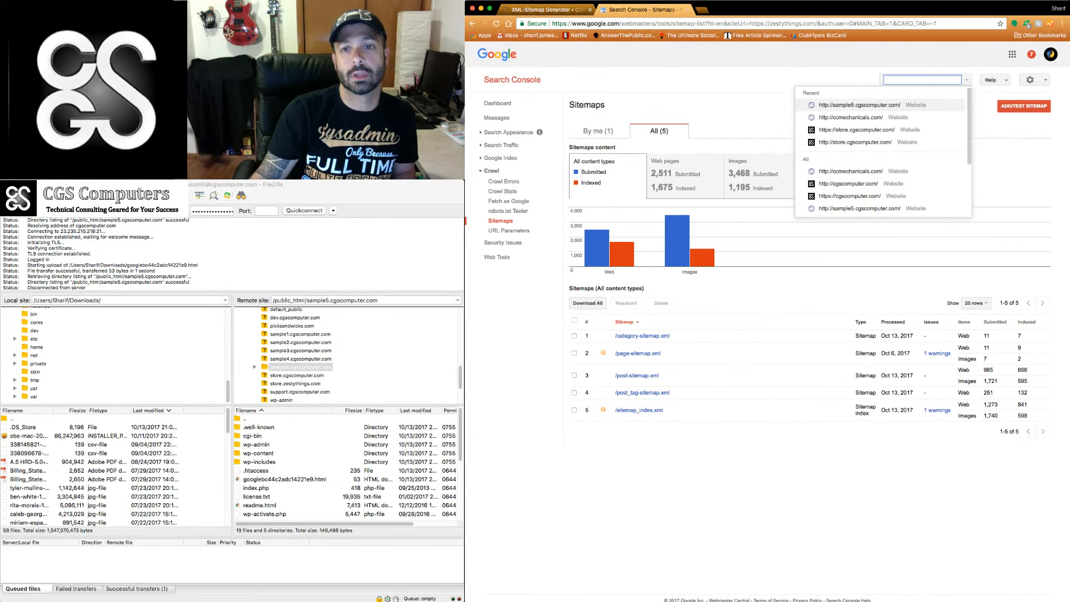
pyautogui.scroll(-3, 870, 168)
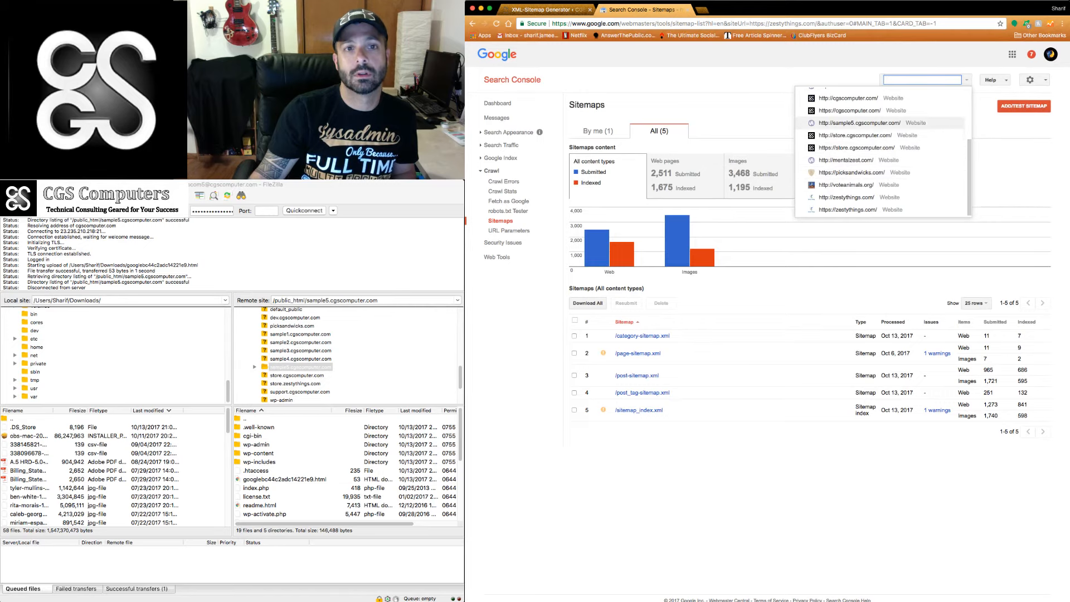
pyautogui.click(859, 123)
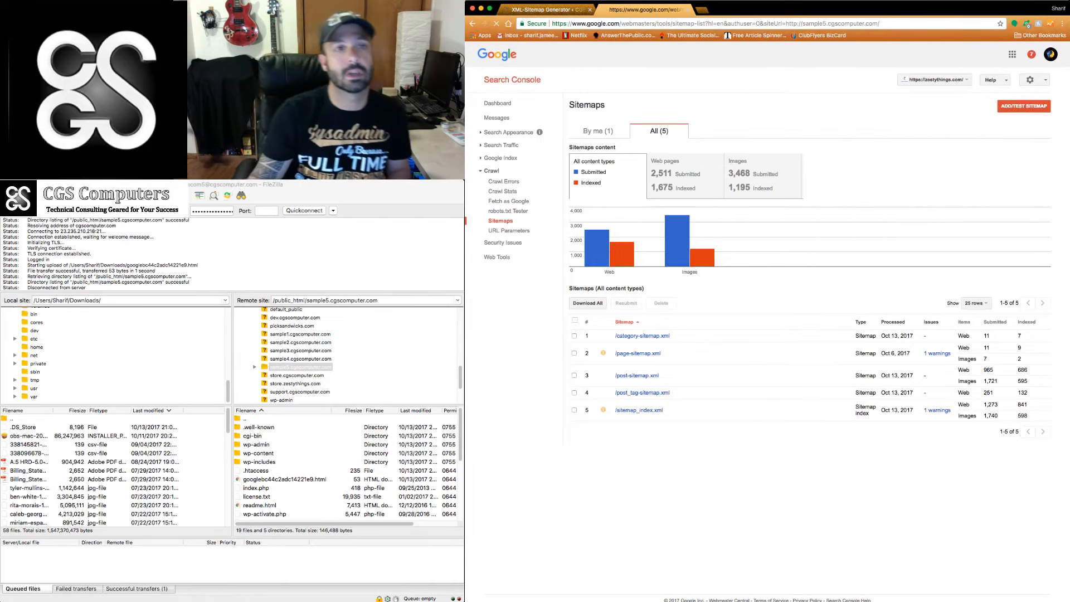